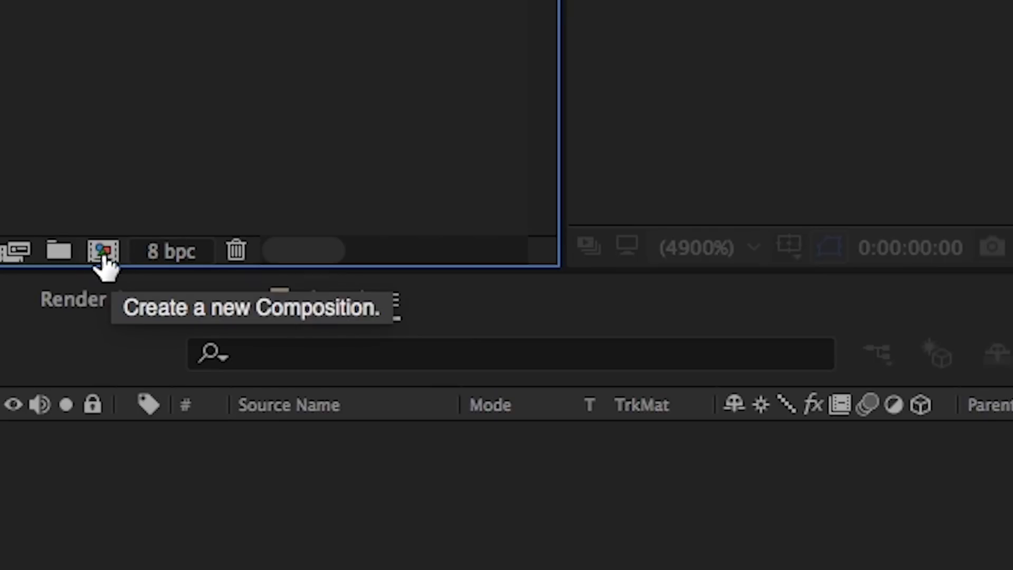
# - Create a 1920 x 1080, 24 fps composition lasting 0:00:07:15 with a white background, and fit it to the viewer
pyautogui.click(104, 253)
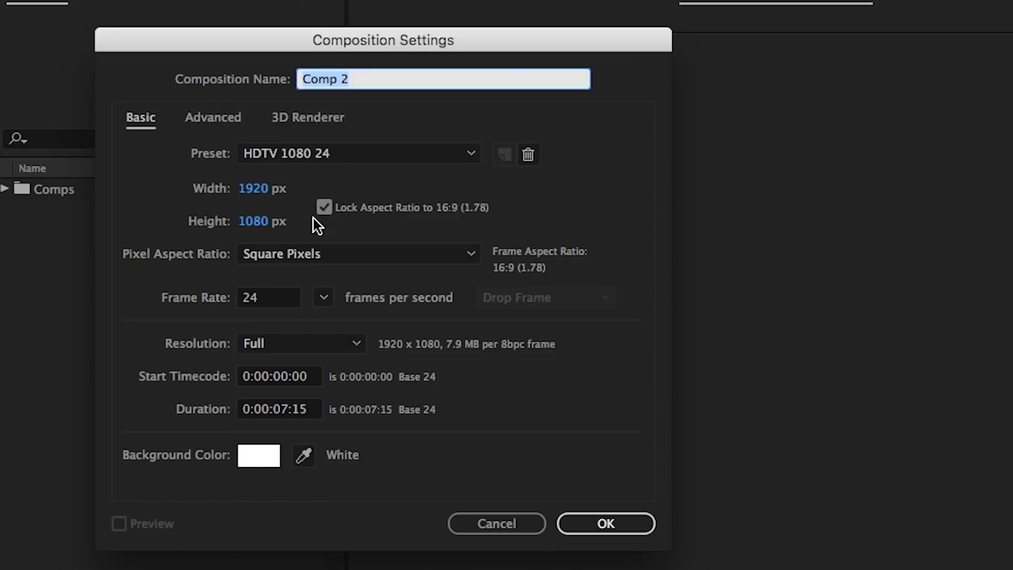
pyautogui.click(616, 532)
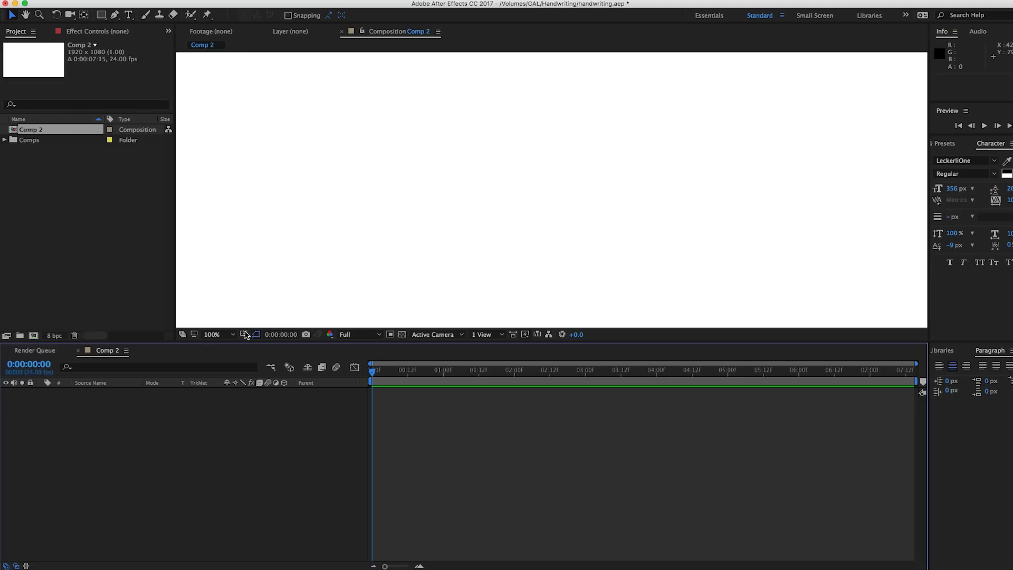
pyautogui.click(221, 335)
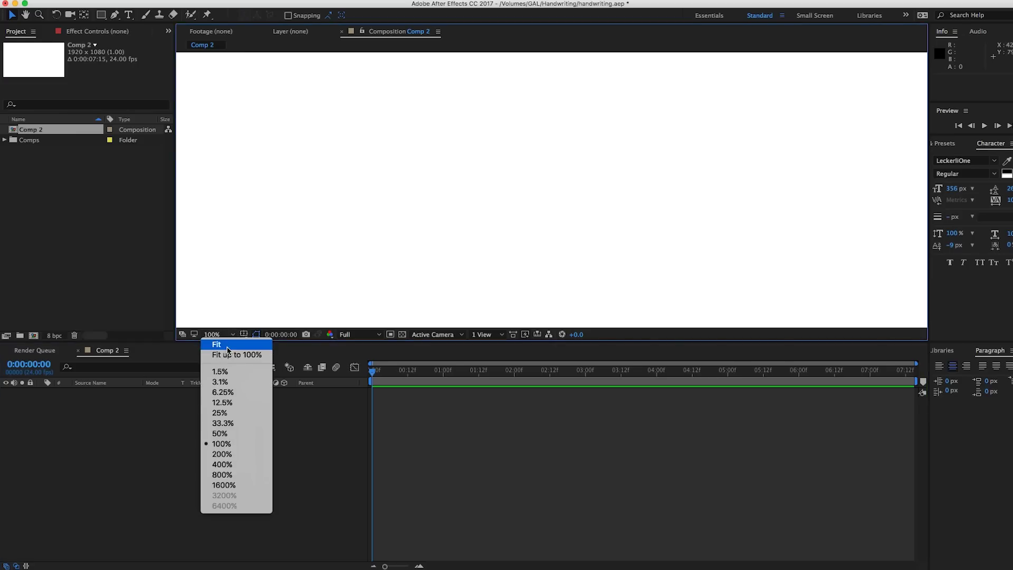
pyautogui.click(227, 340)
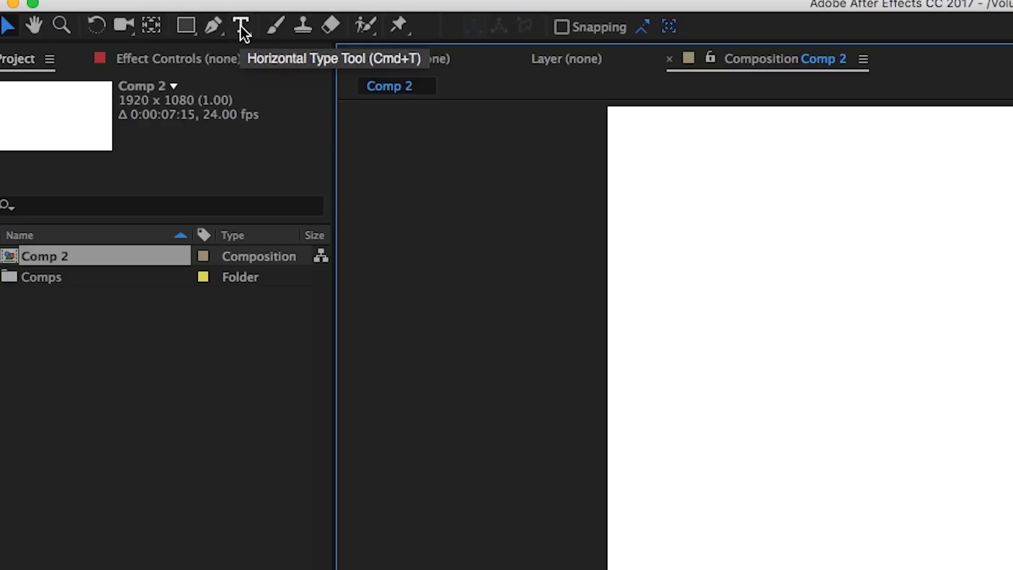
# - Add a horizontal text layer reading "Gal" and move it near the centre of the composition
pyautogui.click(128, 15)
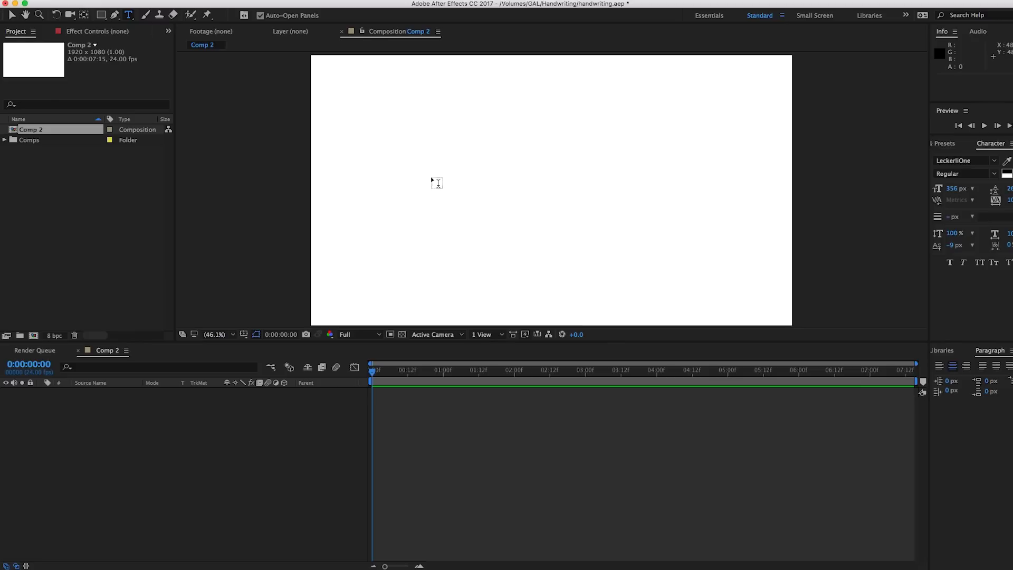
pyautogui.click(438, 183)
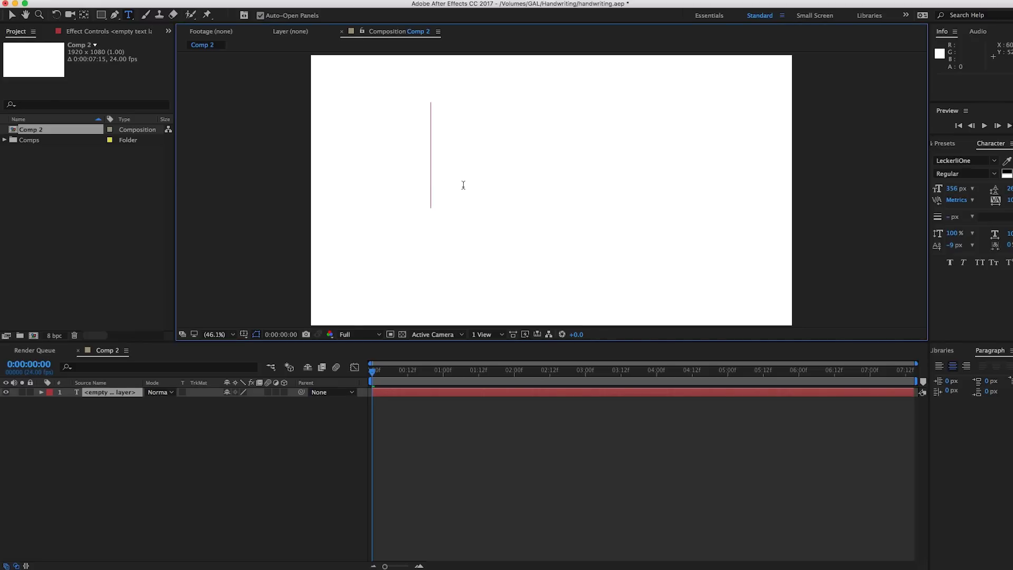
pyautogui.write('Gal')
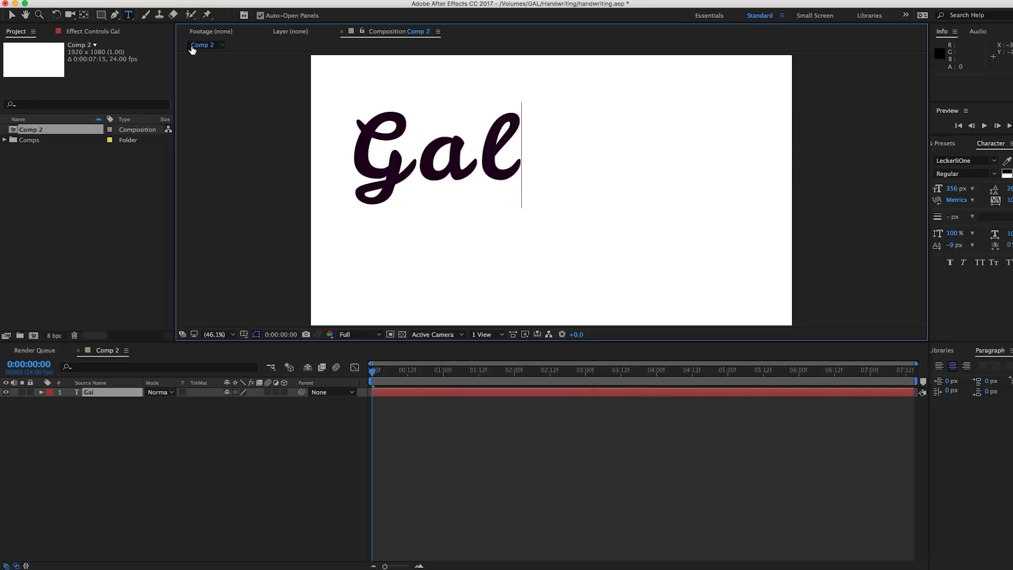
pyautogui.click(12, 16)
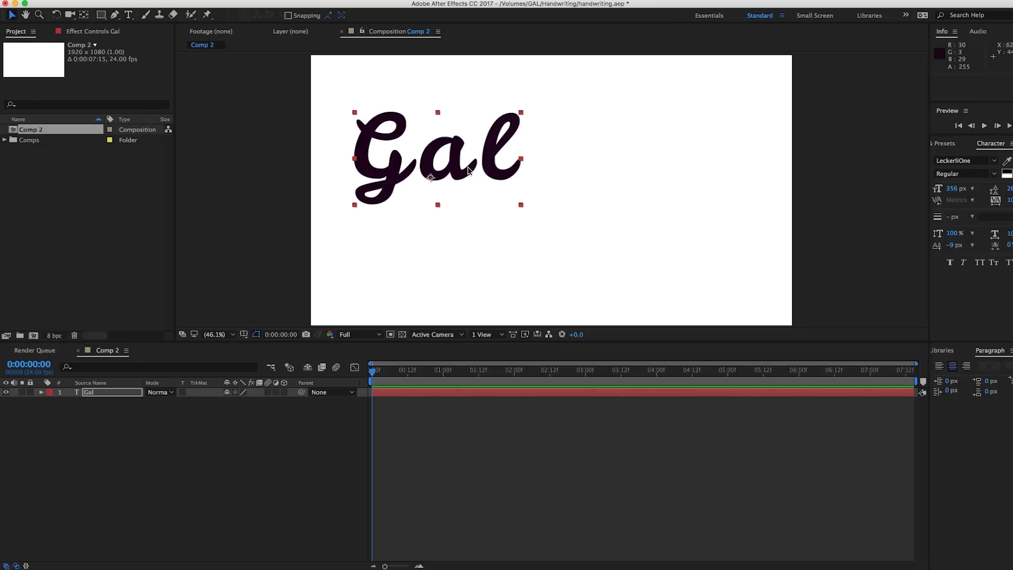
pyautogui.moveTo(518, 184); pyautogui.dragTo(623, 208)
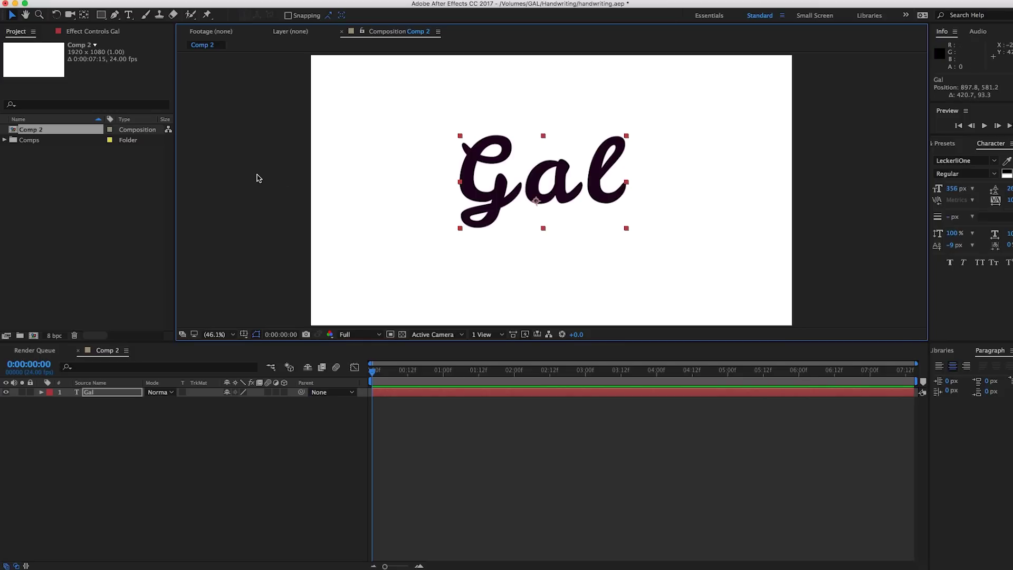
pyautogui.click(266, 142)
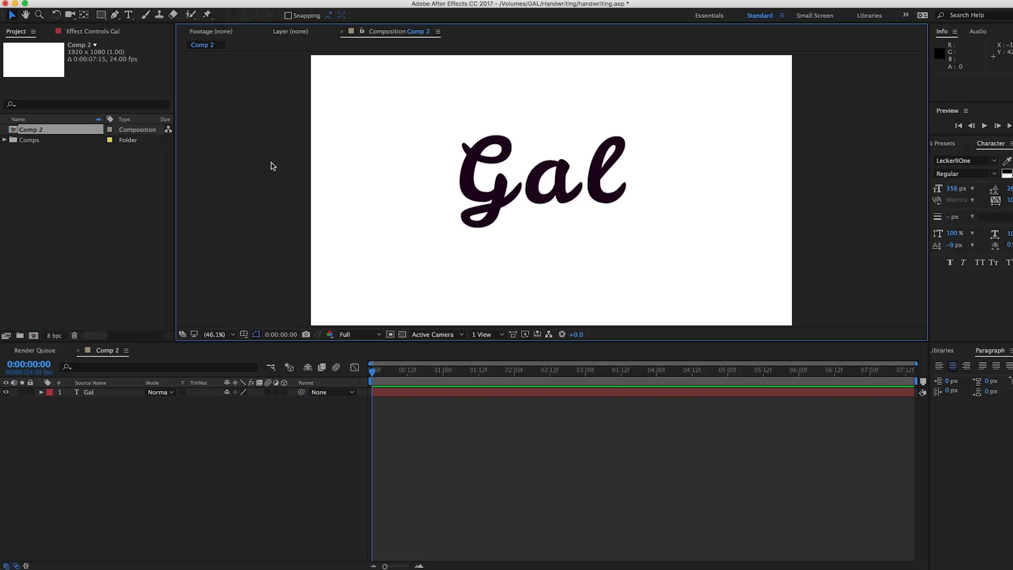
# - Start a Pen mask path on the Gal text layer from above the G's opening tip, curving it into the letter's crossing
pyautogui.click(219, 334)
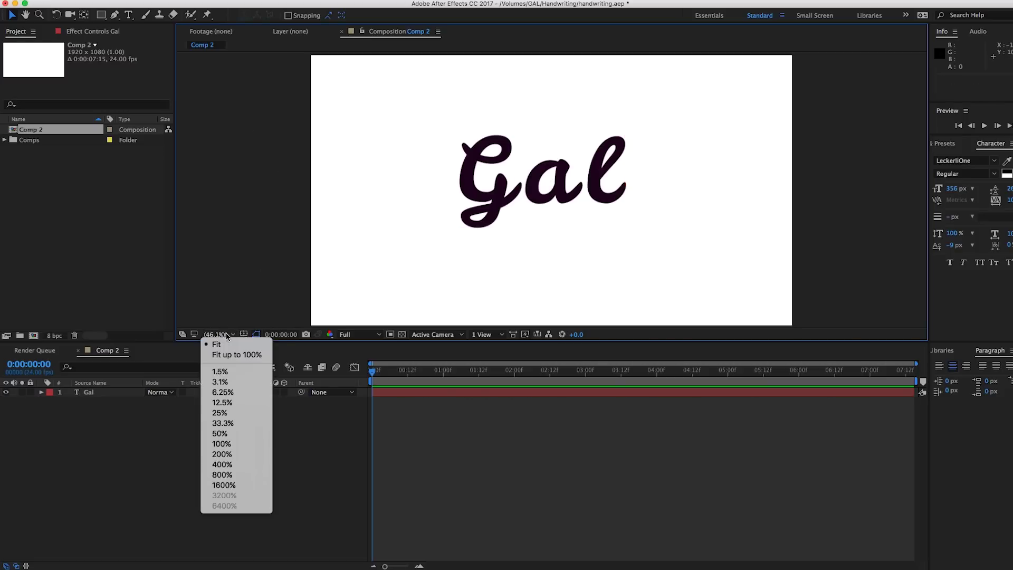
pyautogui.click(221, 447)
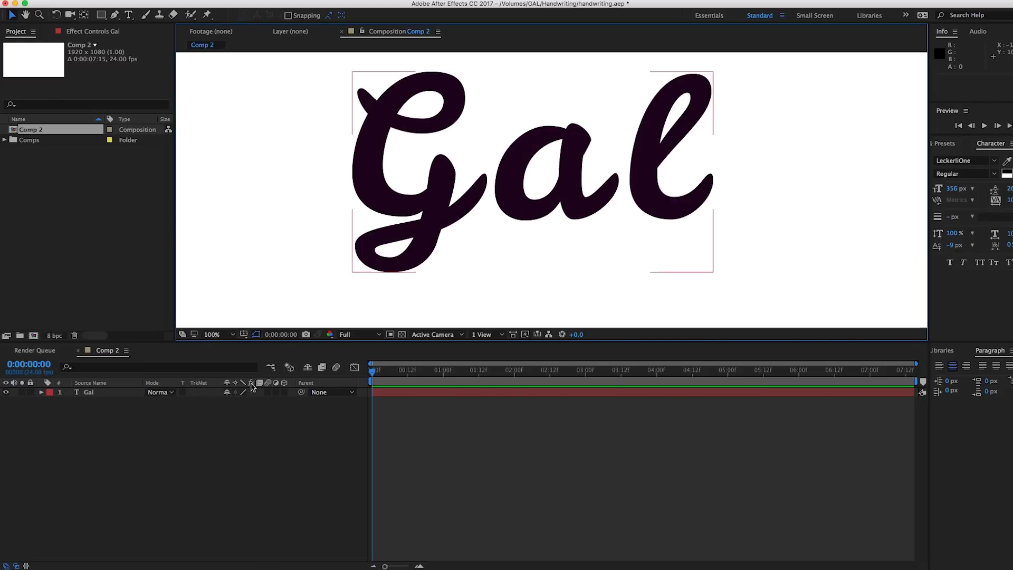
pyautogui.press('h')
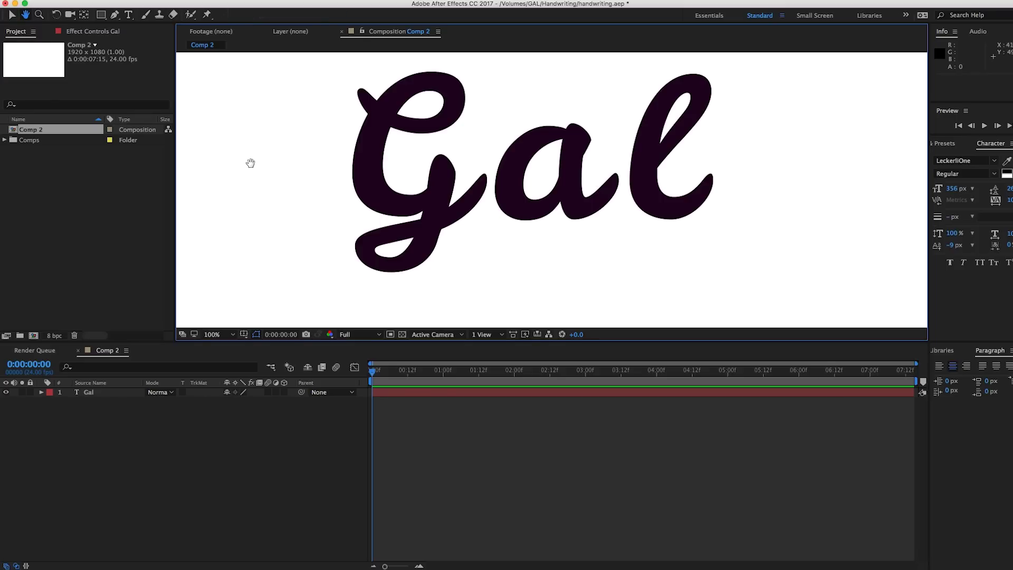
pyautogui.moveTo(253, 142); pyautogui.dragTo(257, 157)
pyautogui.press('v')
pyautogui.click(99, 393)
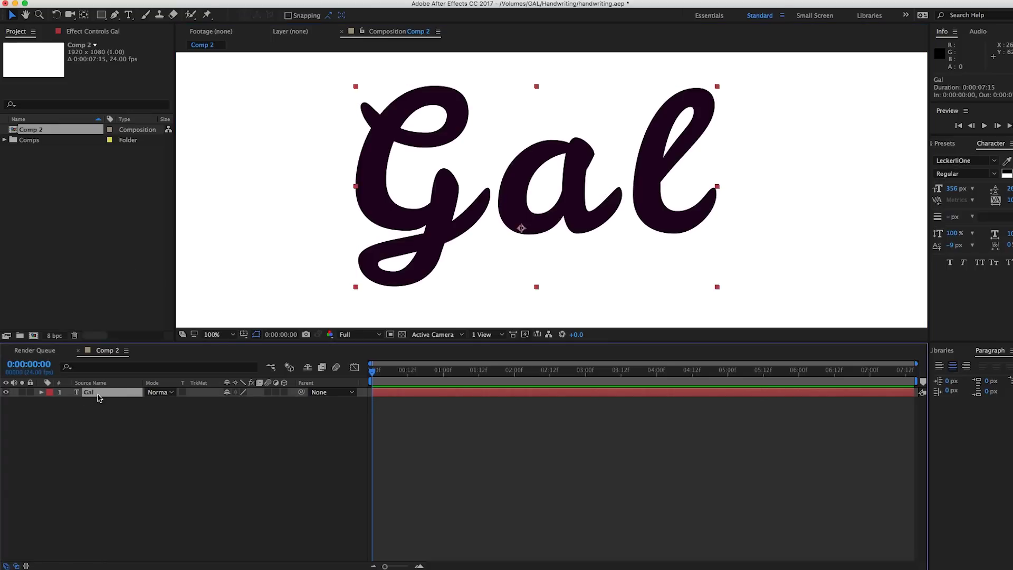
pyautogui.click(115, 16)
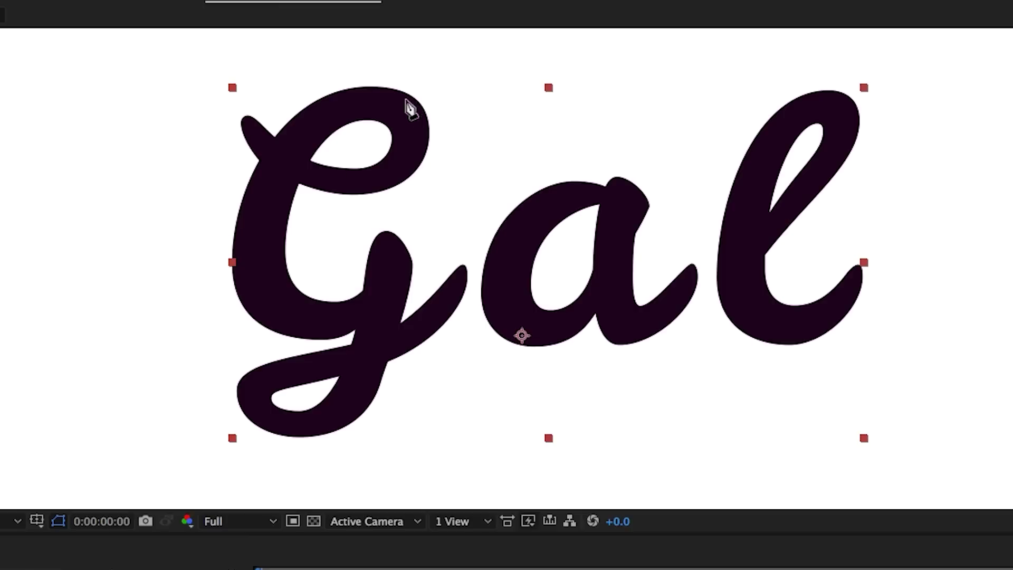
pyautogui.click(201, 67)
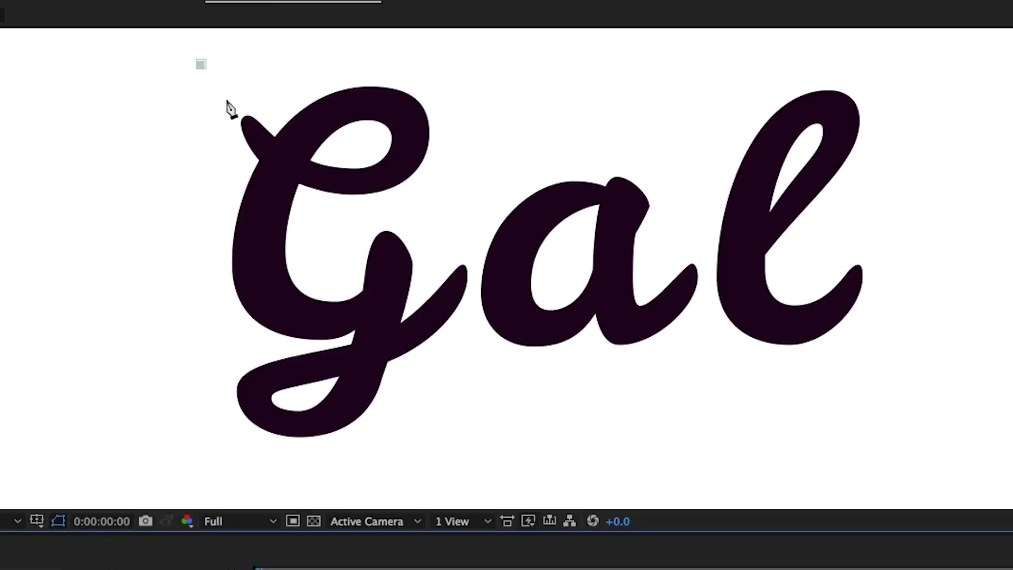
pyautogui.moveTo(302, 169); pyautogui.dragTo(334, 167)
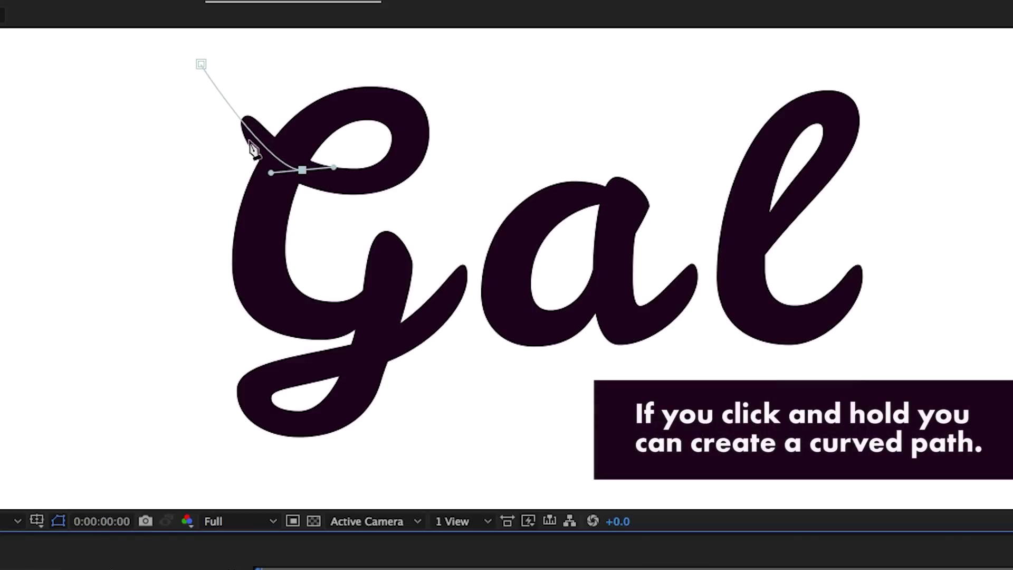
# - Extend the mask path with curved points along the underside of the G's upper loop, adjusting them to follow the stroke's centre
pyautogui.click(405, 161)
pyautogui.moveTo(407, 161); pyautogui.dragTo(408, 124)
pyautogui.moveTo(335, 167); pyautogui.dragTo(334, 181)
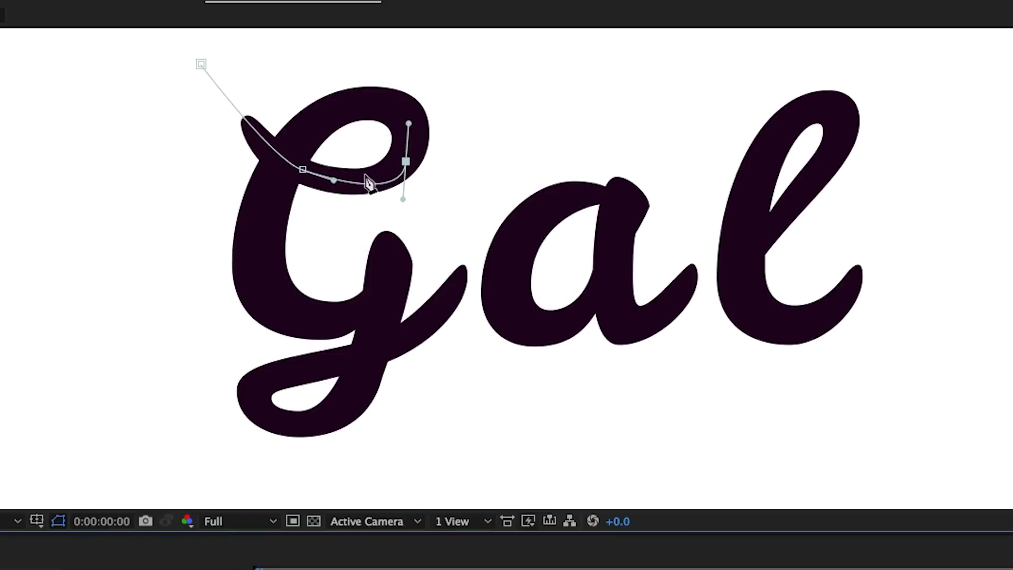
pyautogui.moveTo(403, 192); pyautogui.dragTo(390, 184)
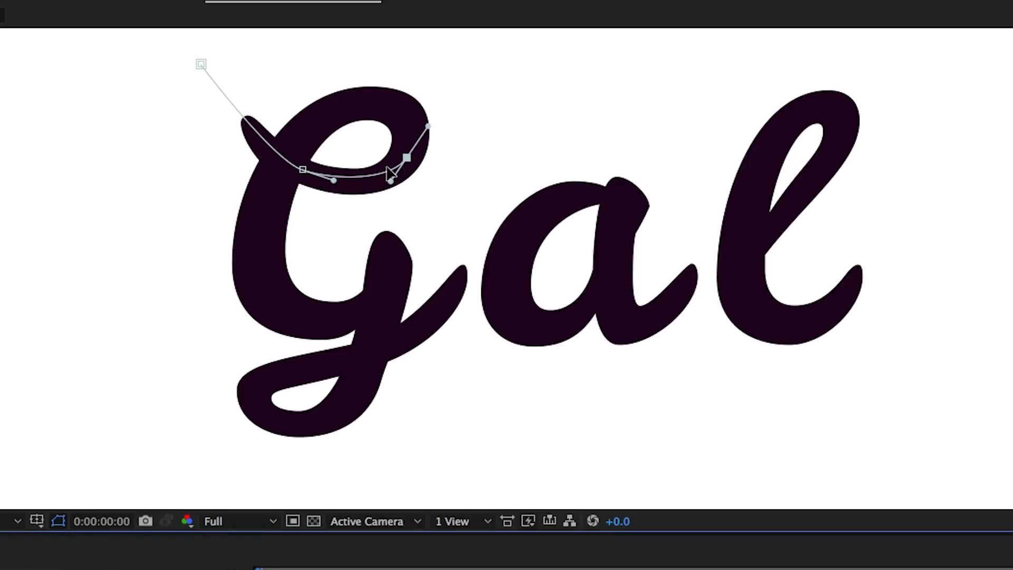
pyautogui.click(363, 176)
pyautogui.moveTo(362, 178)
pyautogui.mouseDown()
pyautogui.moveTo(381, 176)
pyautogui.moveTo(362, 184)
pyautogui.mouseUp()
# - Continue the mask path from its last point around the right side and over the top of the G's upper loop
pyautogui.click(414, 119)
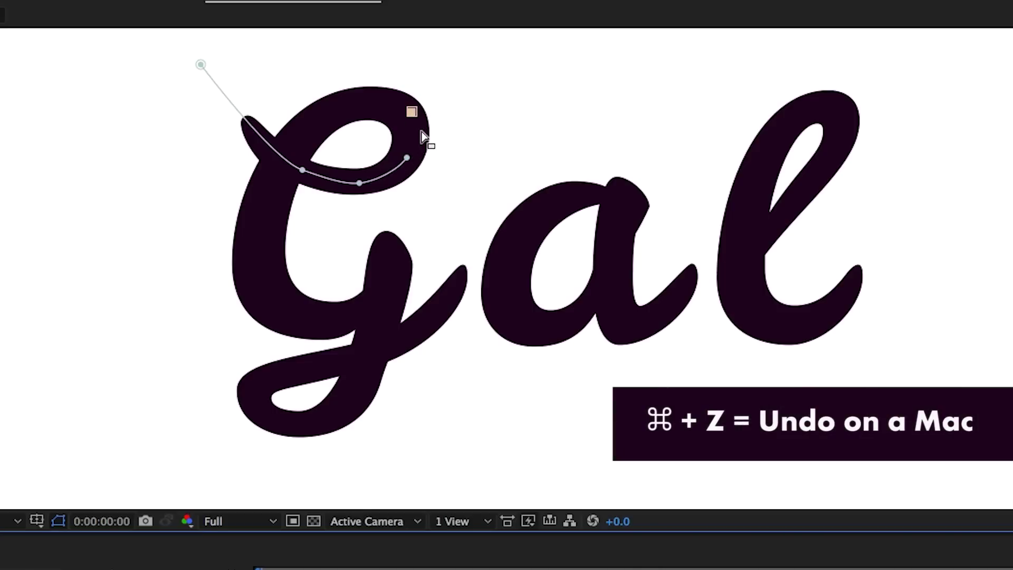
pyautogui.click(408, 158)
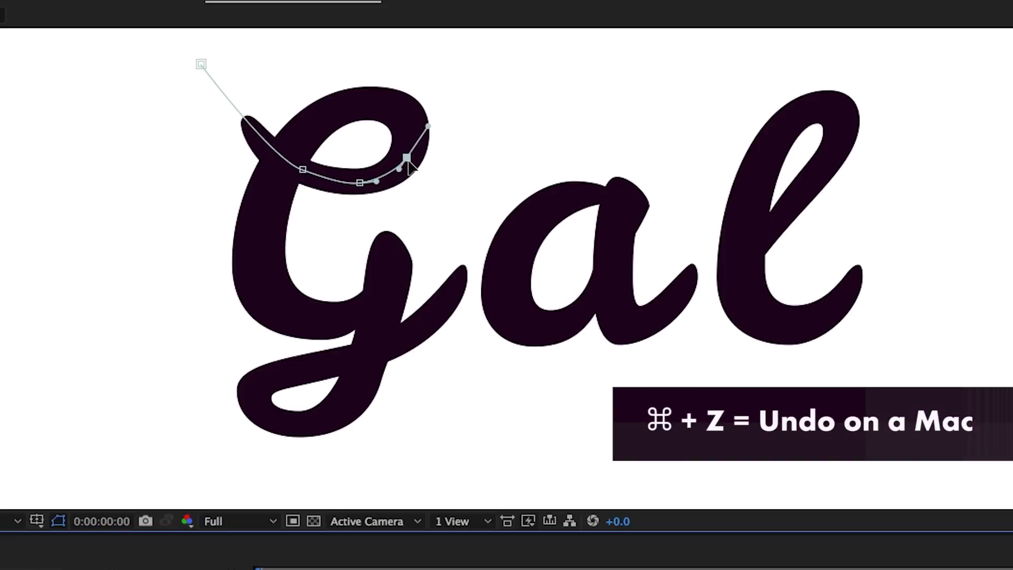
pyautogui.click(398, 106)
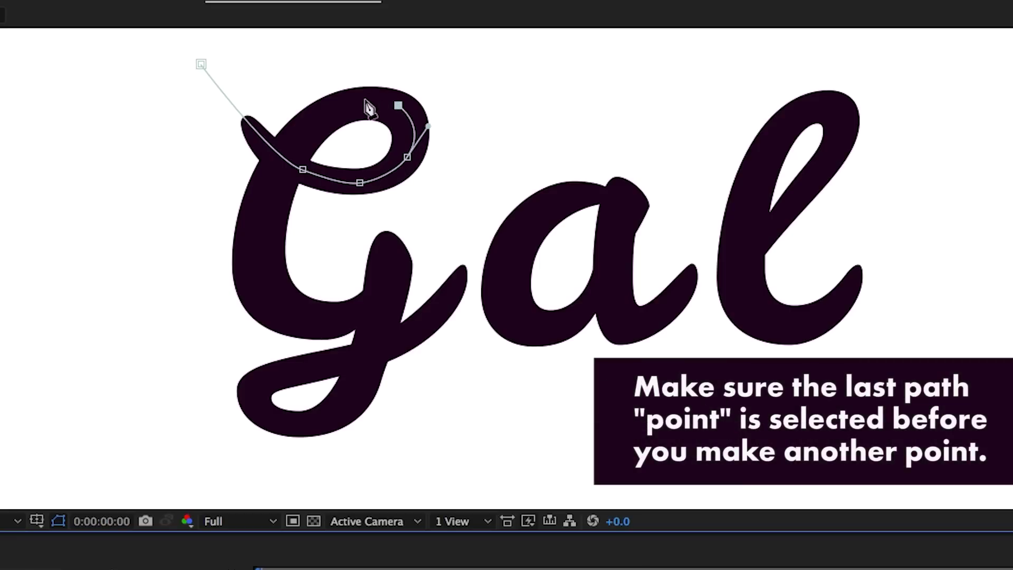
pyautogui.click(326, 112)
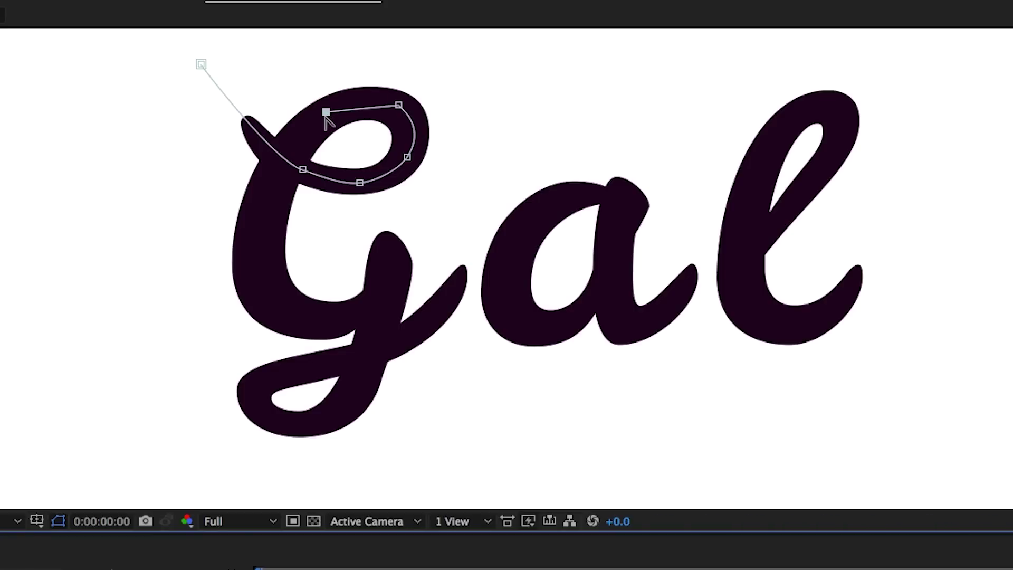
pyautogui.moveTo(326, 113); pyautogui.dragTo(310, 132)
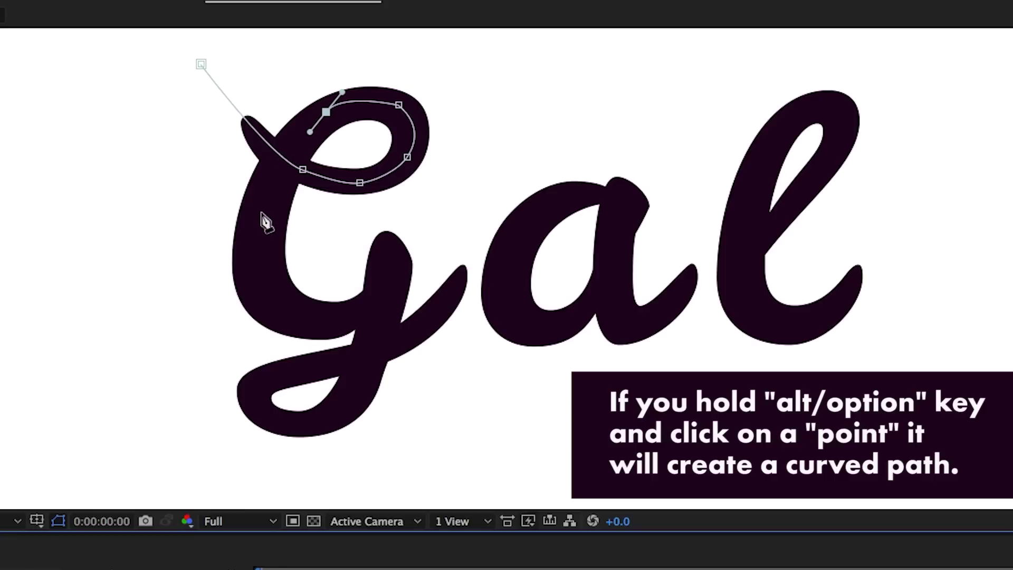
# - Trace the mask path down the G's long back stroke with curved points centred in the letter
pyautogui.click(272, 183)
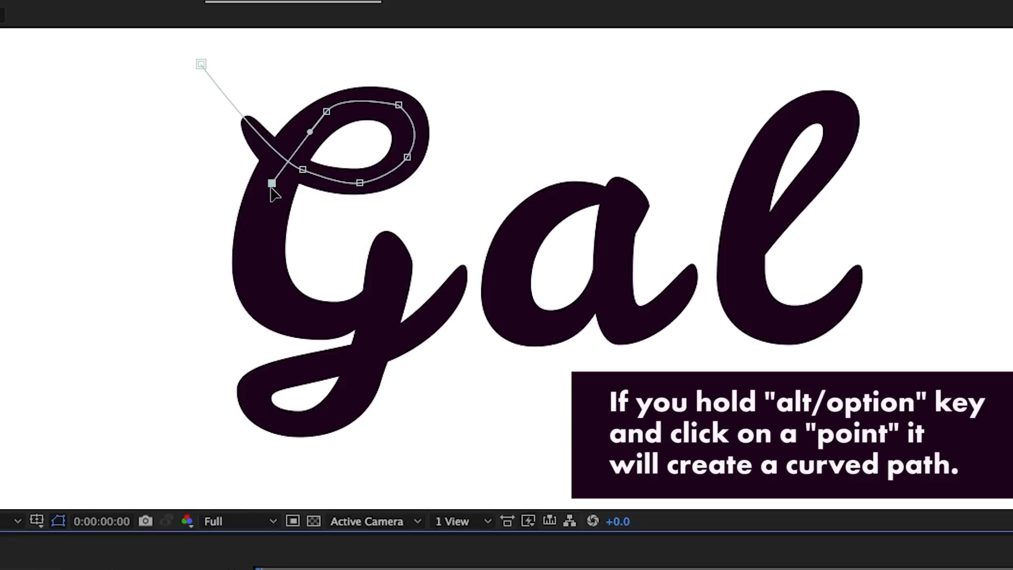
pyautogui.moveTo(272, 184)
pyautogui.mouseDown()
pyautogui.moveTo(285, 202)
pyautogui.moveTo(281, 211)
pyautogui.moveTo(268, 203)
pyautogui.mouseUp()
pyautogui.moveTo(310, 132); pyautogui.dragTo(303, 131)
pyautogui.moveTo(260, 278); pyautogui.dragTo(261, 268)
# - Trace the mask path through the bottom of the G's bowl and up to the top of its stem
pyautogui.click(294, 310)
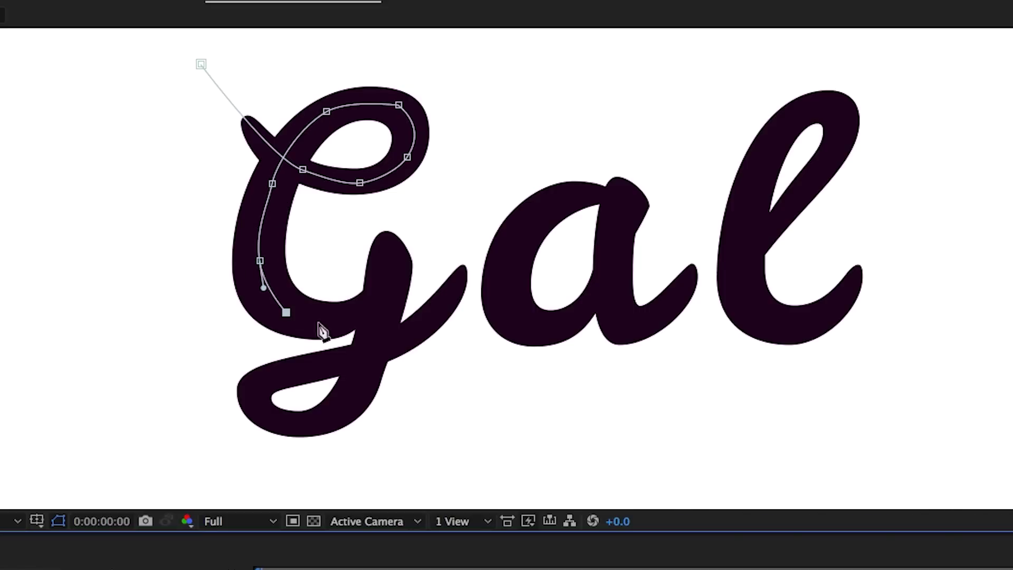
pyautogui.click(358, 311)
pyautogui.click(390, 244)
pyautogui.moveTo(382, 320); pyautogui.dragTo(379, 335)
pyautogui.moveTo(390, 244); pyautogui.dragTo(396, 252)
# - Trace the mask path down the G's stem, around the descender loop and out to the end of its tail
pyautogui.click(364, 378)
pyautogui.moveTo(382, 321); pyautogui.dragTo(376, 319)
pyautogui.click(364, 378)
pyautogui.click(332, 418)
pyautogui.click(266, 411)
pyautogui.click(262, 379)
pyautogui.moveTo(326, 364); pyautogui.dragTo(340, 370)
pyautogui.moveTo(411, 334); pyautogui.dragTo(413, 335)
pyautogui.moveTo(457, 280); pyautogui.dragTo(459, 275)
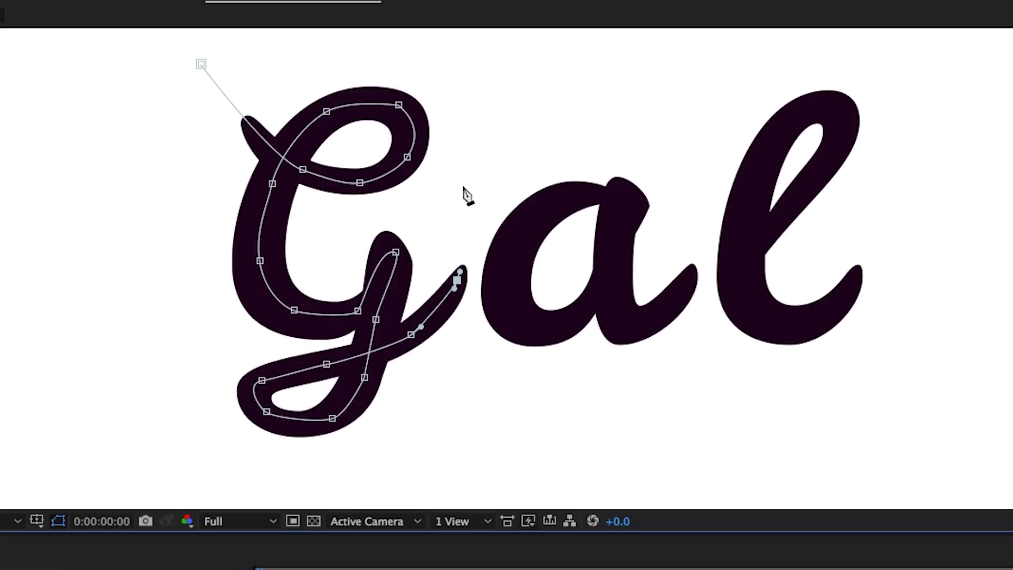
# - Route the mask path outside the lettering from the G's tail, up and over to the top of the a
pyautogui.click(497, 129)
pyautogui.click(558, 80)
pyautogui.click(616, 68)
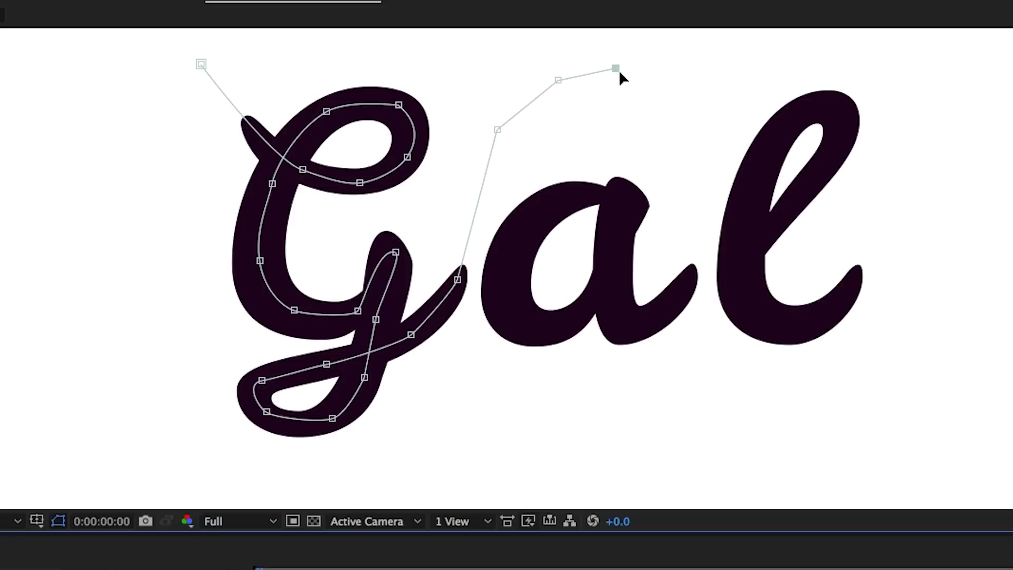
pyautogui.click(633, 125)
pyautogui.click(589, 191)
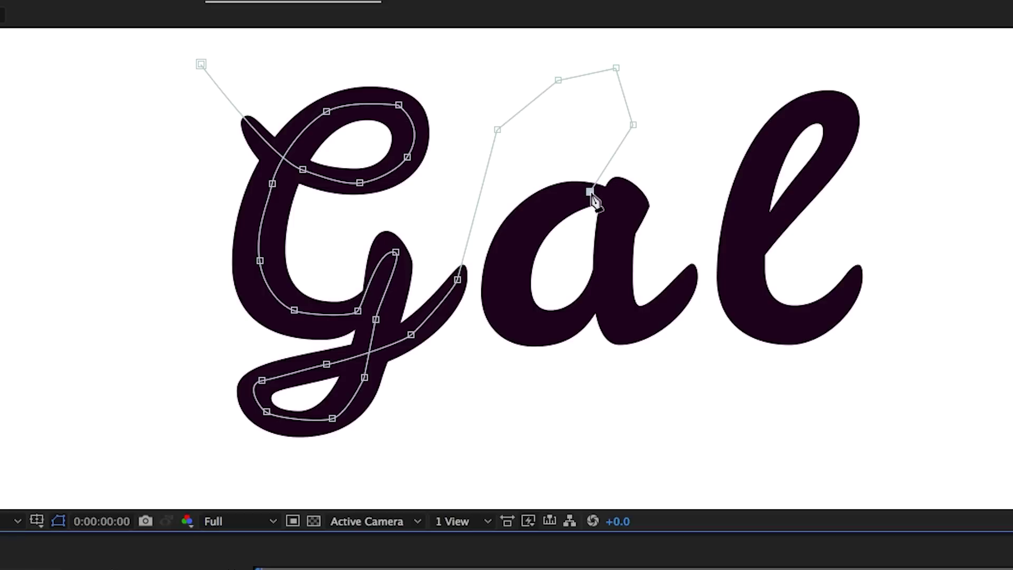
# - Trace the mask path around the bowl of the a with curved points down its left side and along its bottom
pyautogui.moveTo(526, 217)
pyautogui.mouseDown()
pyautogui.moveTo(519, 232)
pyautogui.moveTo(534, 213)
pyautogui.mouseUp()
pyautogui.click(509, 261)
pyautogui.moveTo(512, 320)
pyautogui.mouseDown()
pyautogui.moveTo(520, 334)
pyautogui.moveTo(514, 326)
pyautogui.mouseUp()
pyautogui.moveTo(505, 256); pyautogui.dragTo(504, 272)
pyautogui.click(525, 327)
pyautogui.moveTo(582, 312); pyautogui.dragTo(588, 306)
# - Trace the mask path up to the top of the a's stem, down the stem and out past its tail
pyautogui.moveTo(624, 191); pyautogui.dragTo(671, 300)
pyautogui.click(614, 271)
pyautogui.click(669, 307)
pyautogui.click(614, 272)
pyautogui.click(670, 300)
pyautogui.click(699, 249)
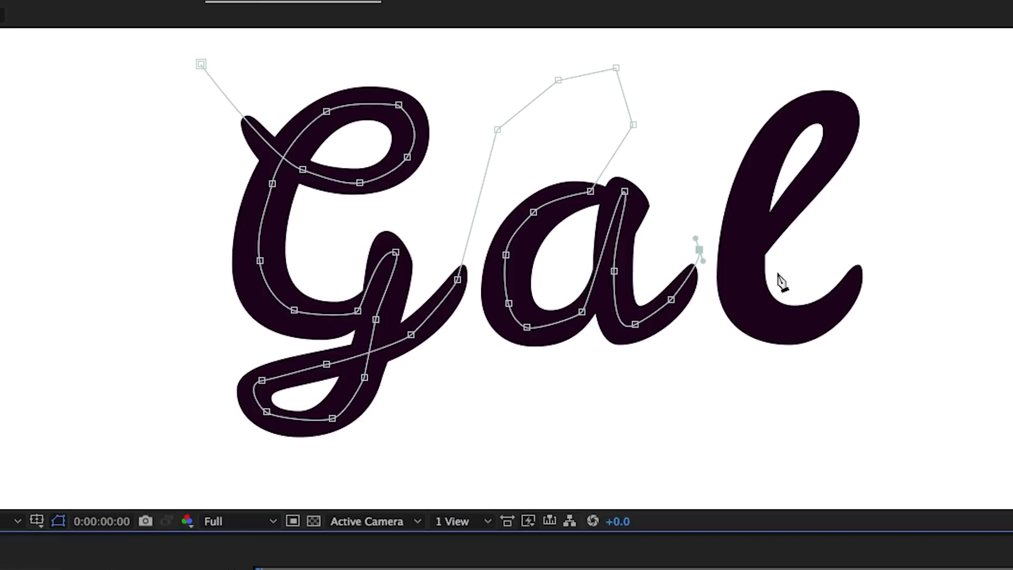
# - Route the mask path outside the lettering over and around the l, ending beside its middle crossing
pyautogui.click(731, 99)
pyautogui.click(804, 34)
pyautogui.click(919, 51)
pyautogui.click(952, 174)
pyautogui.click(846, 232)
pyautogui.click(779, 269)
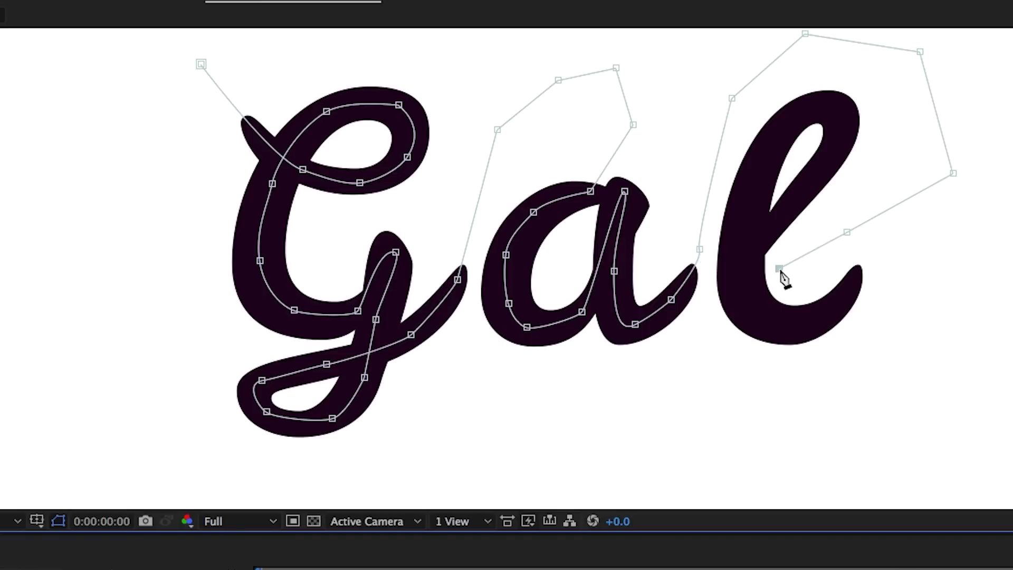
# - Trace the mask path up the right side of the l's loop, over its top and down its left stroke
pyautogui.click(783, 214)
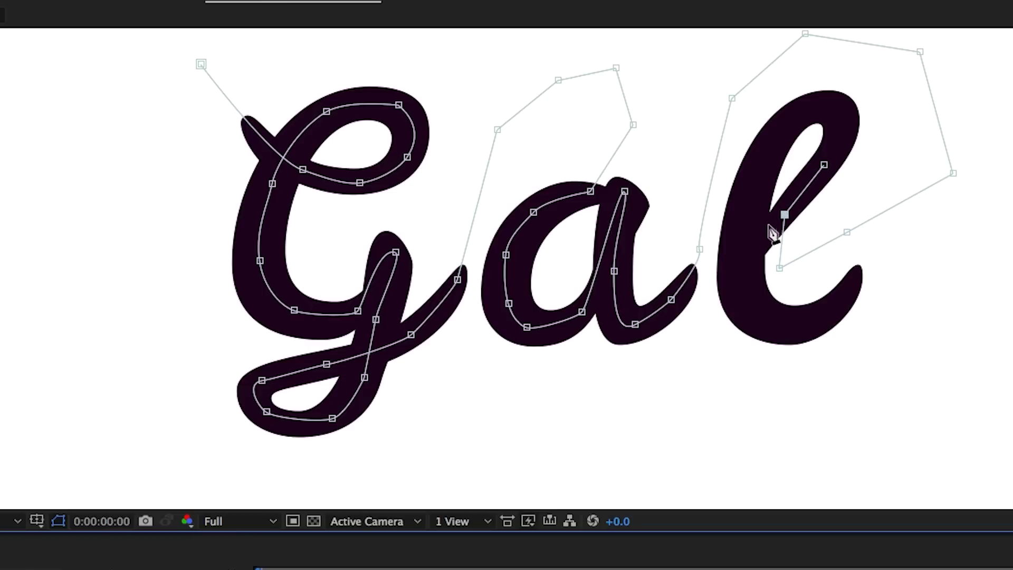
pyautogui.moveTo(825, 165); pyautogui.dragTo(811, 197)
pyautogui.moveTo(838, 110)
pyautogui.mouseDown()
pyautogui.moveTo(839, 98)
pyautogui.moveTo(789, 113)
pyautogui.moveTo(770, 145)
pyautogui.mouseUp()
pyautogui.keyDown('super'); pyautogui.click(838, 111); pyautogui.keyUp('super')
pyautogui.moveTo(748, 195); pyautogui.dragTo(740, 230)
# - Finish the mask path around the bottom curve of the l and out beyond its tail, adjusting the curve to the letter
pyautogui.moveTo(742, 265)
pyautogui.mouseDown()
pyautogui.moveTo(745, 288)
pyautogui.moveTo(809, 334)
pyautogui.moveTo(825, 316)
pyautogui.mouseUp()
pyautogui.moveTo(856, 278); pyautogui.dragTo(855, 273)
pyautogui.click(902, 236)
pyautogui.moveTo(742, 266); pyautogui.dragTo(740, 274)
pyautogui.moveTo(765, 318); pyautogui.dragTo(821, 315)
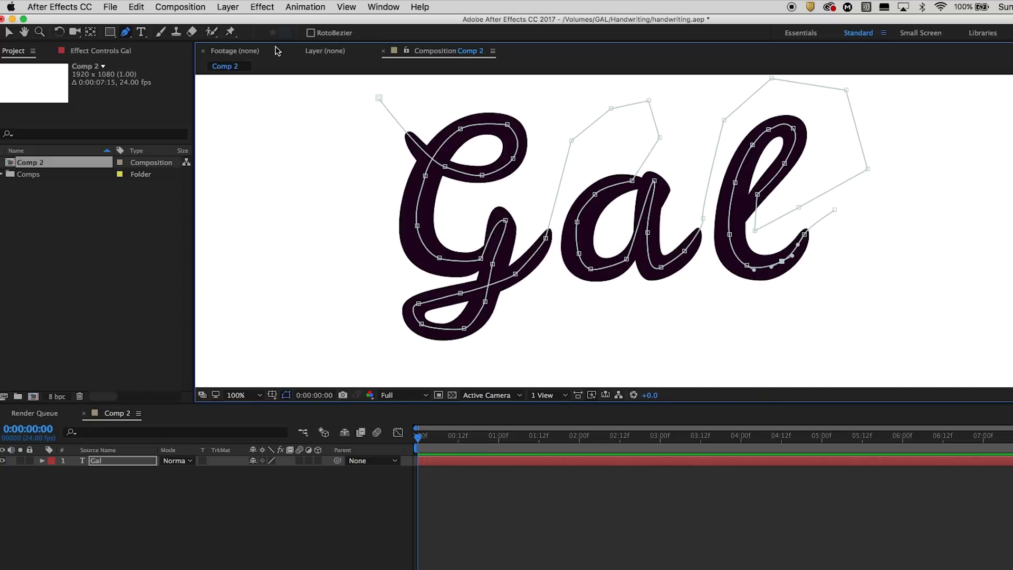
# - Apply the Stroke effect from the Generate category to the Gal text layer
pyautogui.click(262, 7)
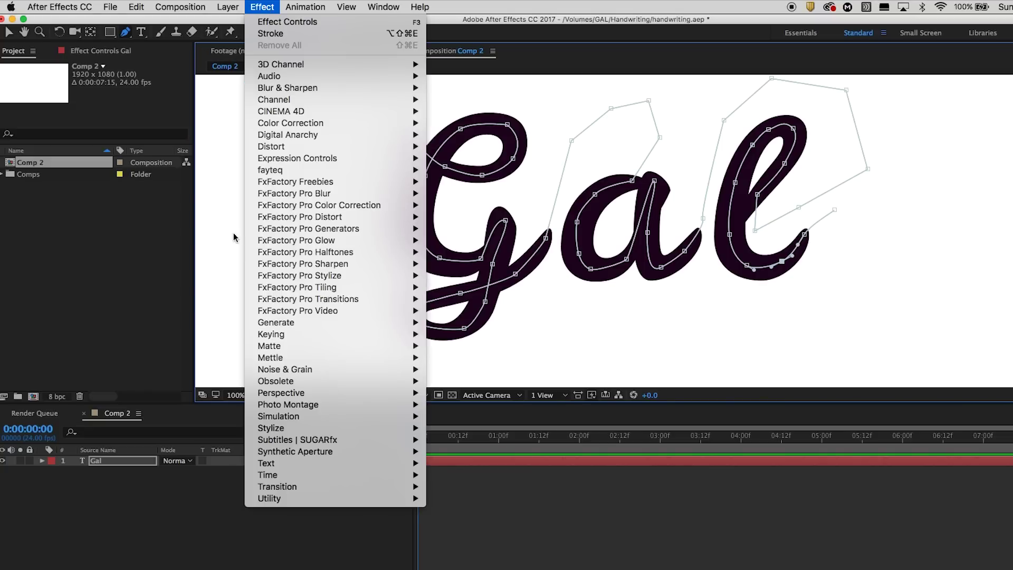
pyautogui.moveTo(402, 322)
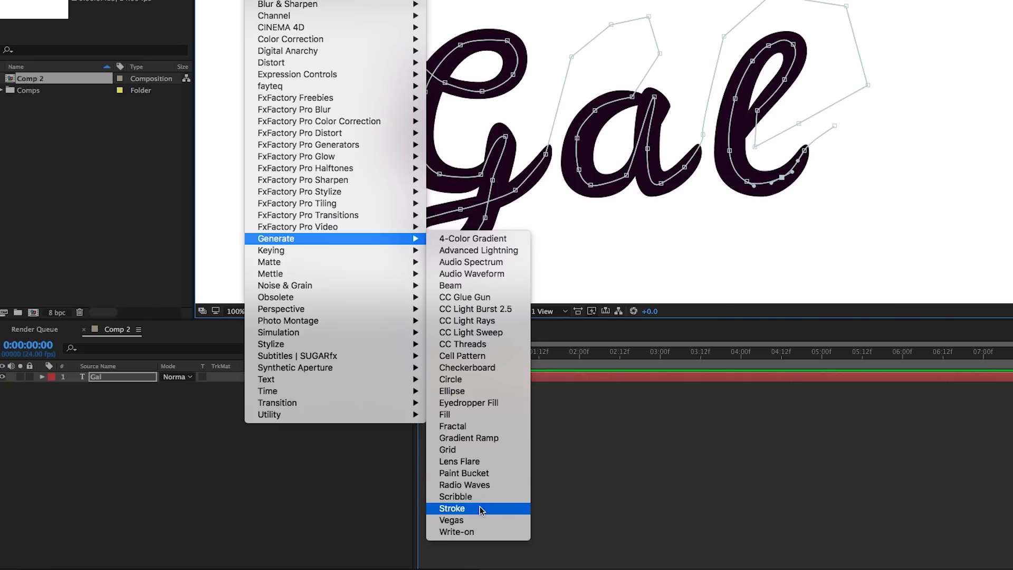
pyautogui.click(480, 569)
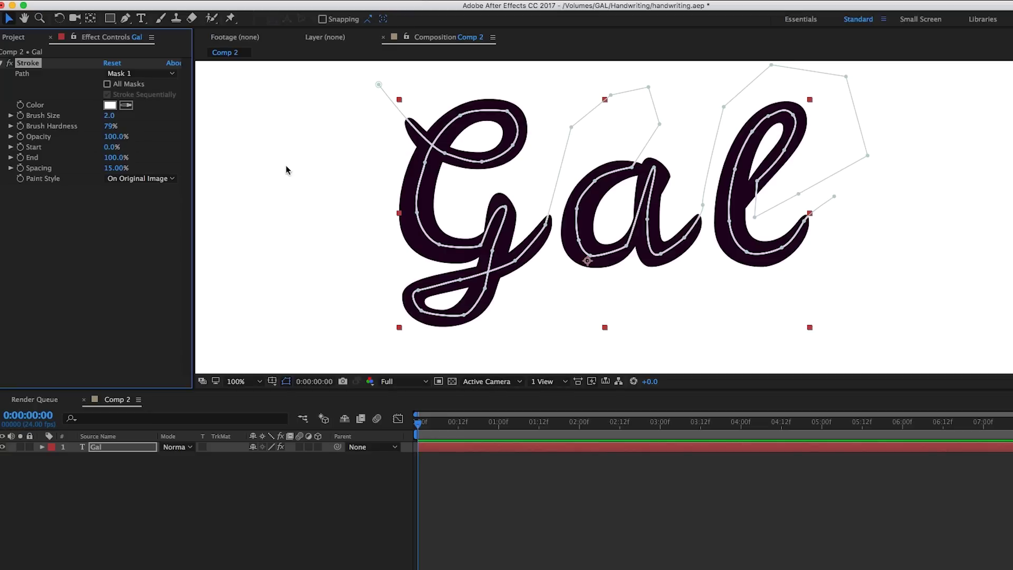
# - Set the Stroke effect's color to magenta, F800C8
pyautogui.click(109, 106)
pyautogui.click(502, 311)
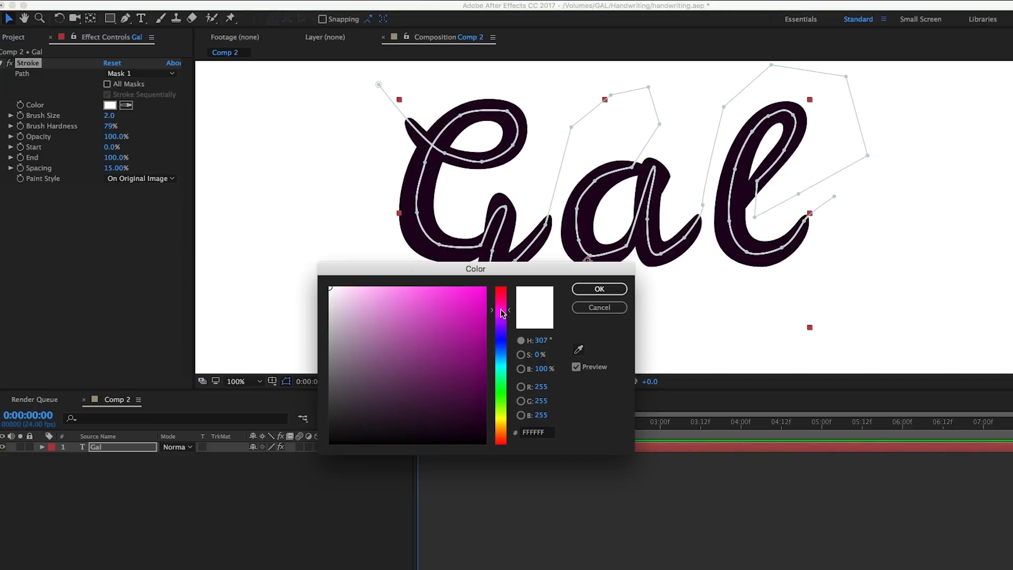
pyautogui.click(482, 294)
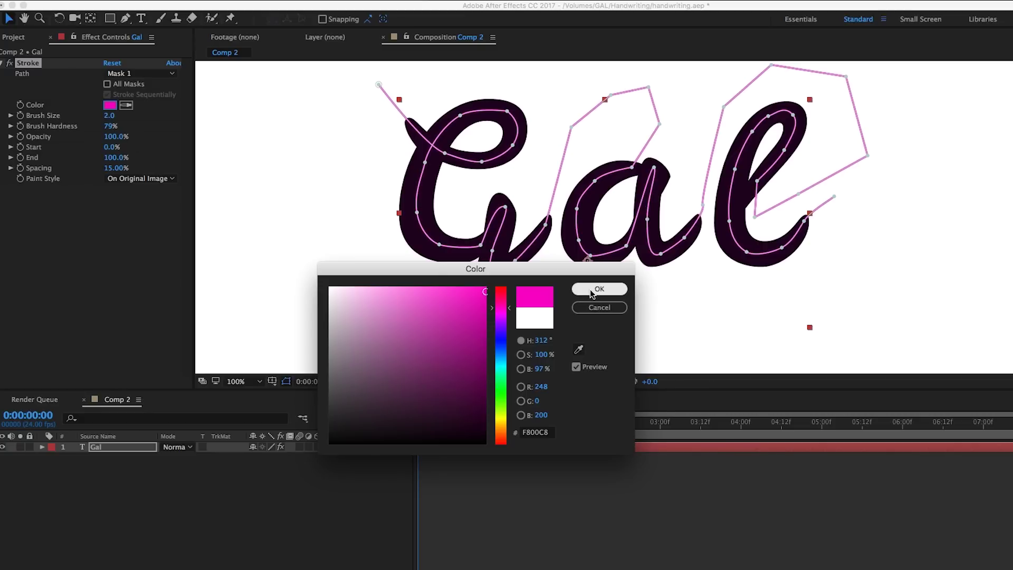
pyautogui.click(599, 289)
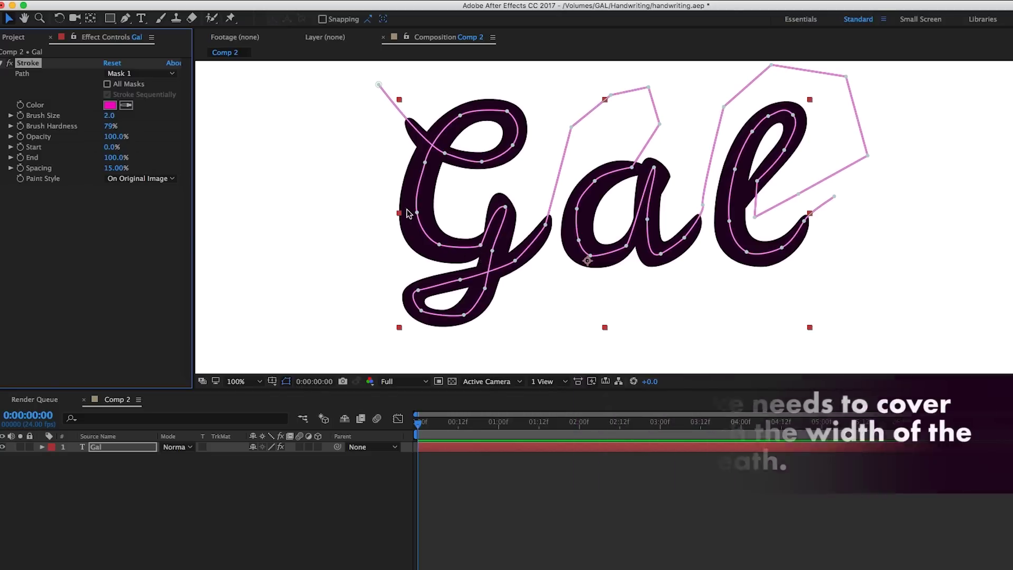
# - Increase the Stroke's brush size to 33 to cover the width of the lettering
pyautogui.click(117, 116)
pyautogui.write('6.5')
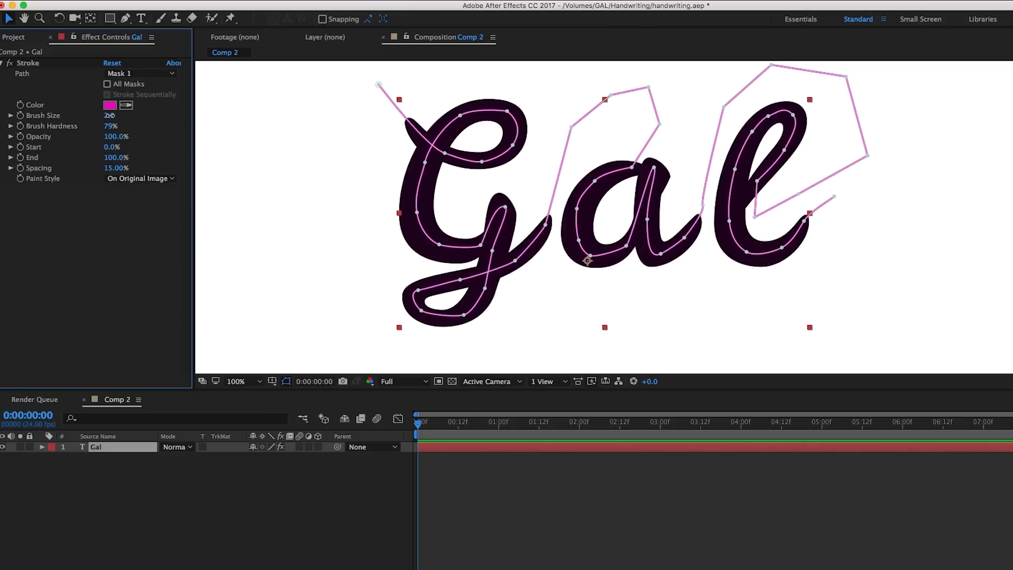
pyautogui.press('Return')
pyautogui.moveTo(140, 118); pyautogui.dragTo(294, 118)
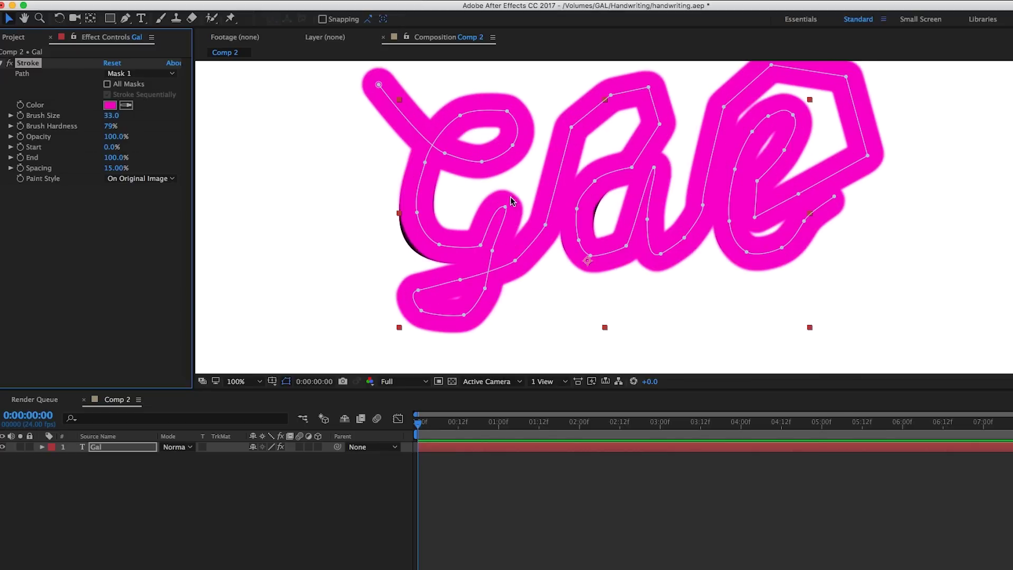
# - Adjust the mask path along the G's left curve and add a point on the segment connecting the G to the a
pyautogui.click(422, 236)
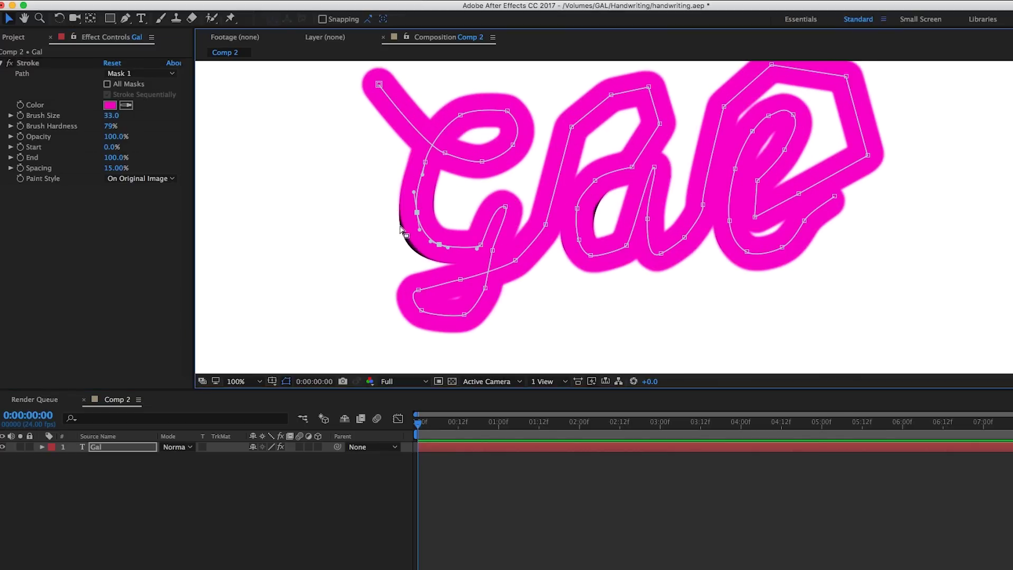
pyautogui.moveTo(417, 213)
pyautogui.mouseDown()
pyautogui.moveTo(406, 213)
pyautogui.moveTo(427, 212)
pyautogui.mouseUp()
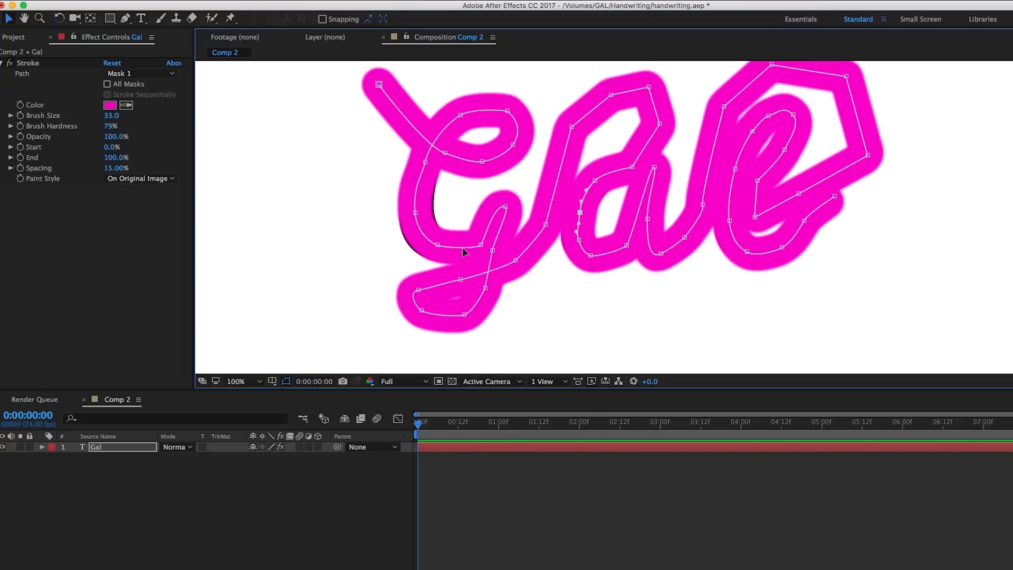
pyautogui.press('g')
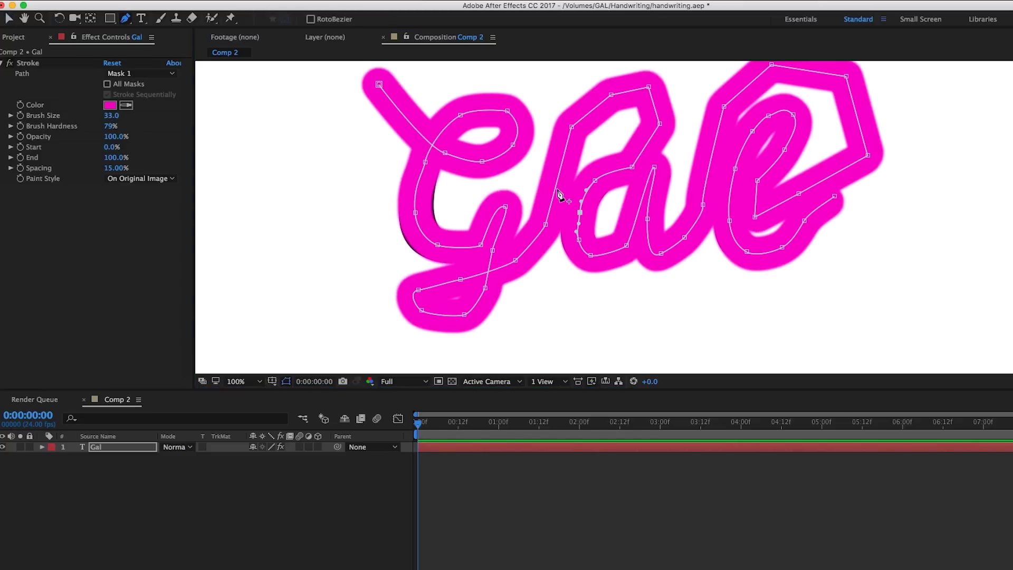
pyautogui.click(547, 181)
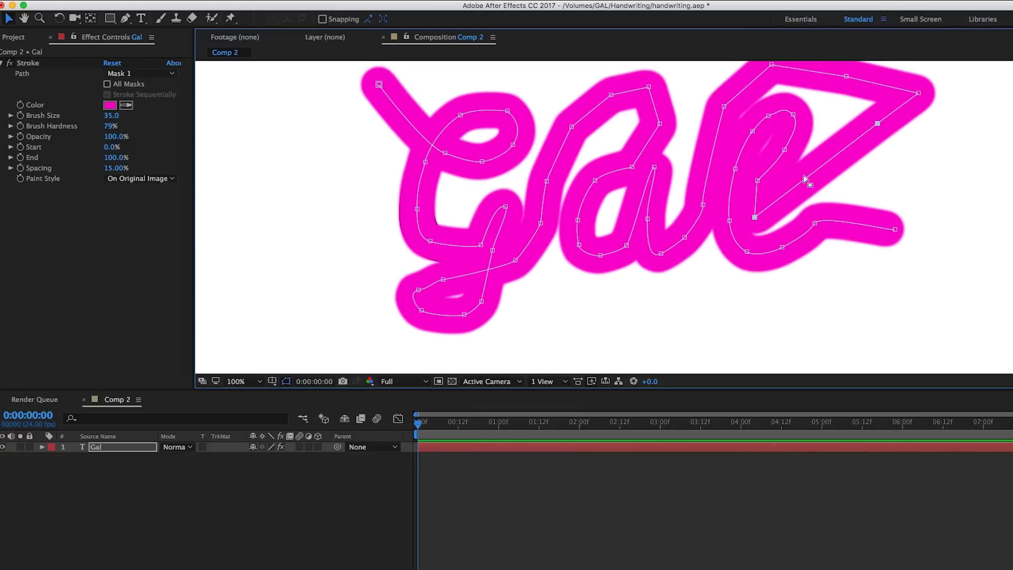
# - Add a mask point on the path's outer detour beside the l, pull it outward, and shift the point beyond the a's tail inward
pyautogui.press('g')
pyautogui.moveTo(819, 169); pyautogui.dragTo(893, 115)
pyautogui.press('v')
pyautogui.moveTo(703, 205); pyautogui.dragTo(689, 198)
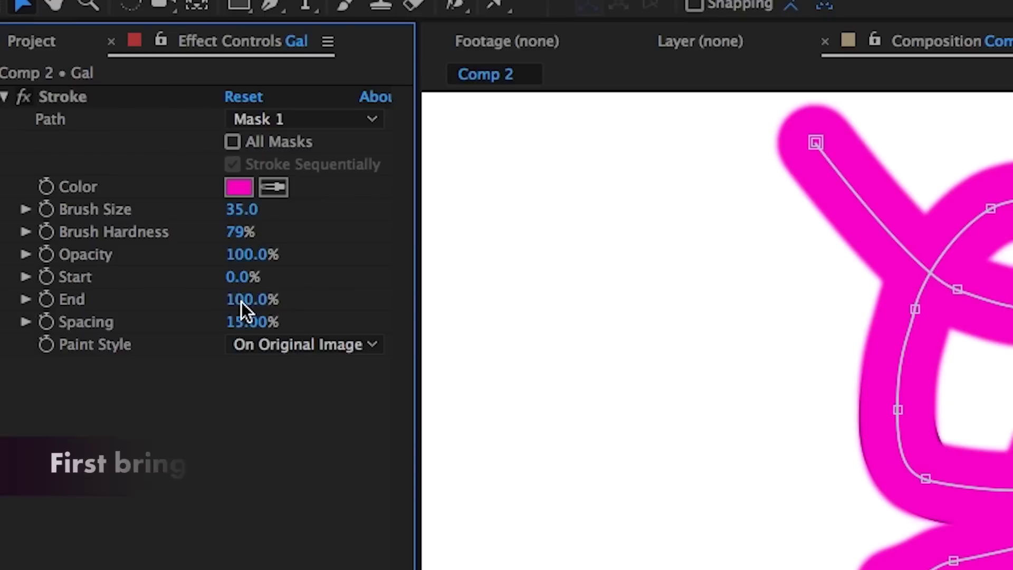
# - Set the Stroke's End to 0% and enable its keyframing at the start of the composition
pyautogui.click(111, 158)
pyautogui.write('0')
pyautogui.press('Return')
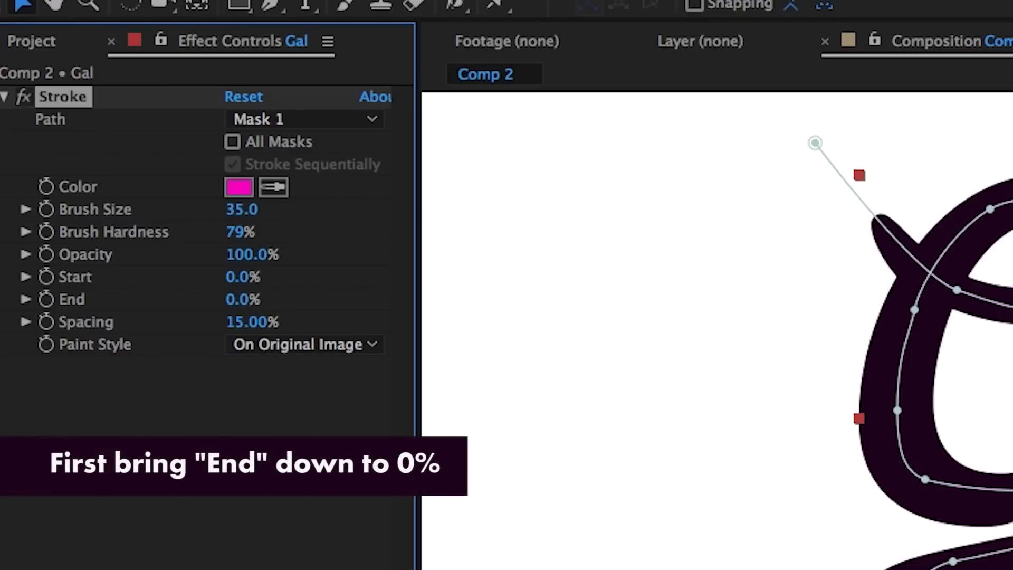
pyautogui.click(46, 299)
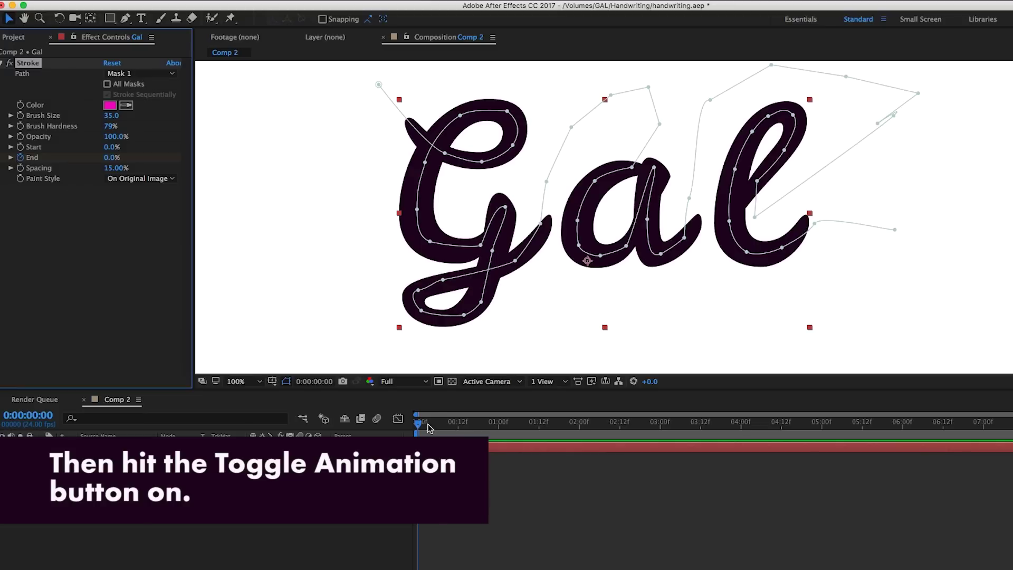
# - Keyframe the Stroke's End at 100% at 0:00:02:01 and preview the stroke animation from the start
pyautogui.moveTo(427, 425); pyautogui.dragTo(582, 439)
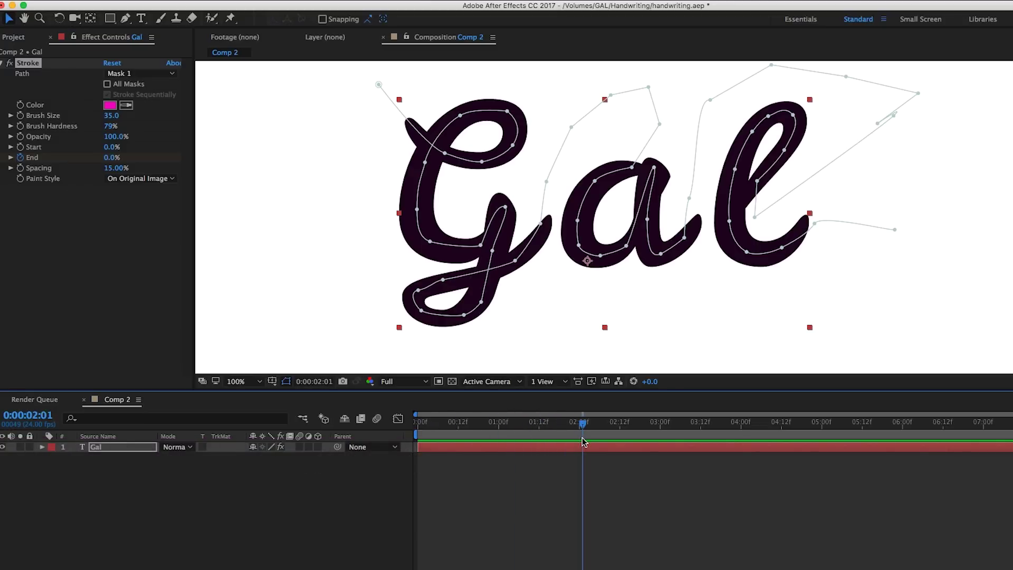
pyautogui.click(111, 157)
pyautogui.press('Return')
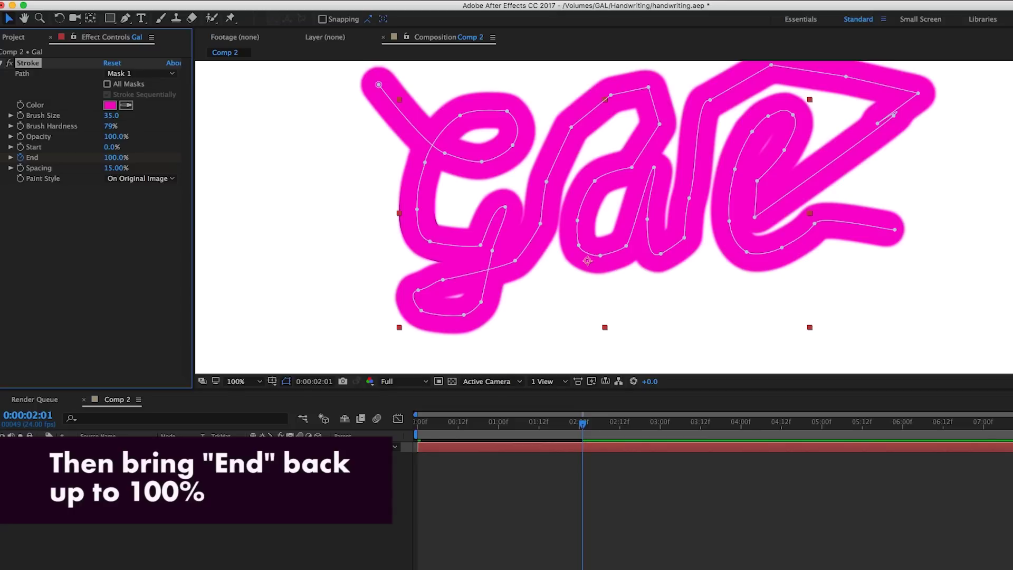
pyautogui.moveTo(583, 428); pyautogui.dragTo(411, 427)
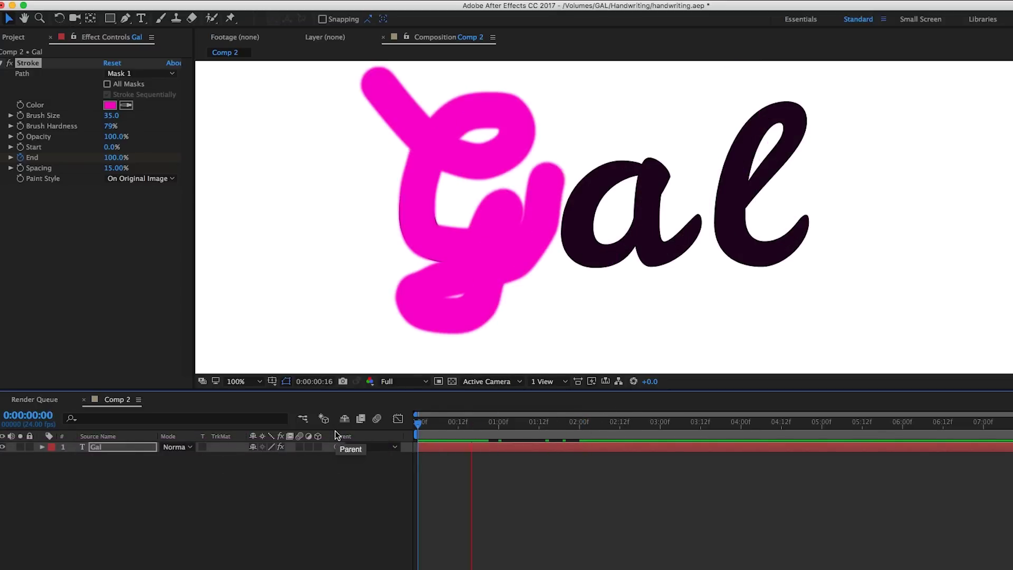
pyautogui.press('space')
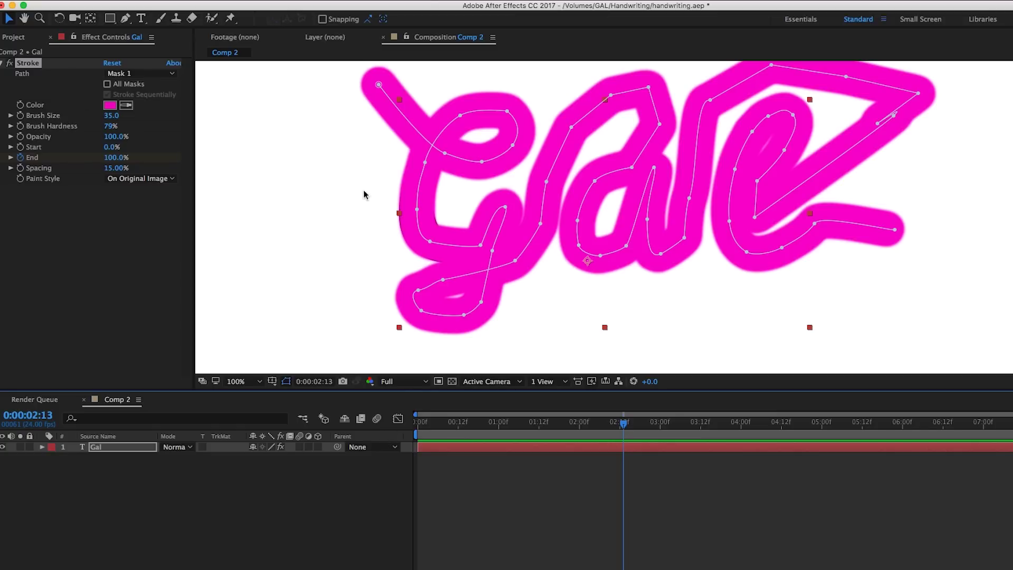
# - Change the Stroke's paint style to Reveal Original Image, return to the first frame and deselect the layer
pyautogui.click(167, 180)
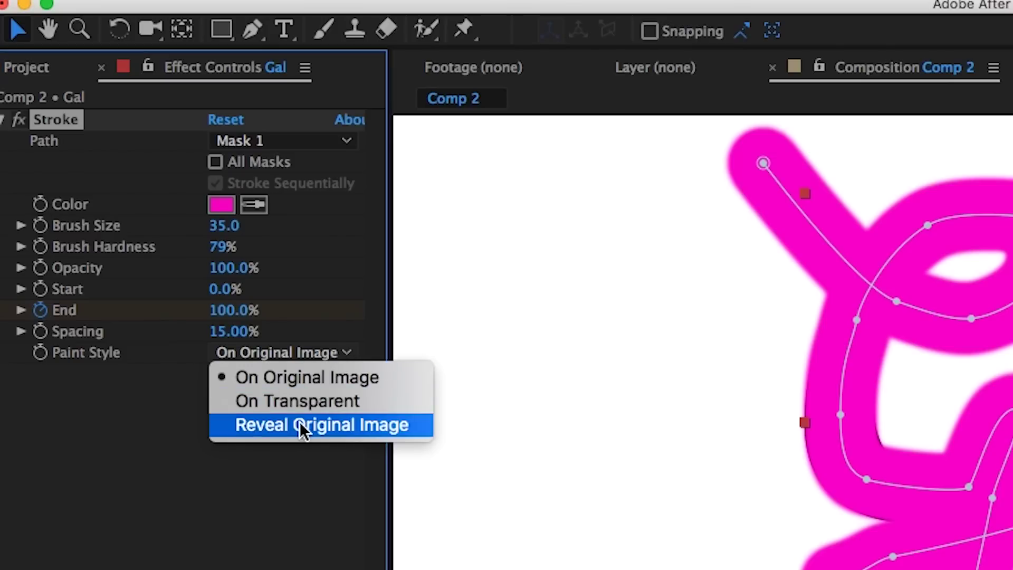
pyautogui.click(300, 422)
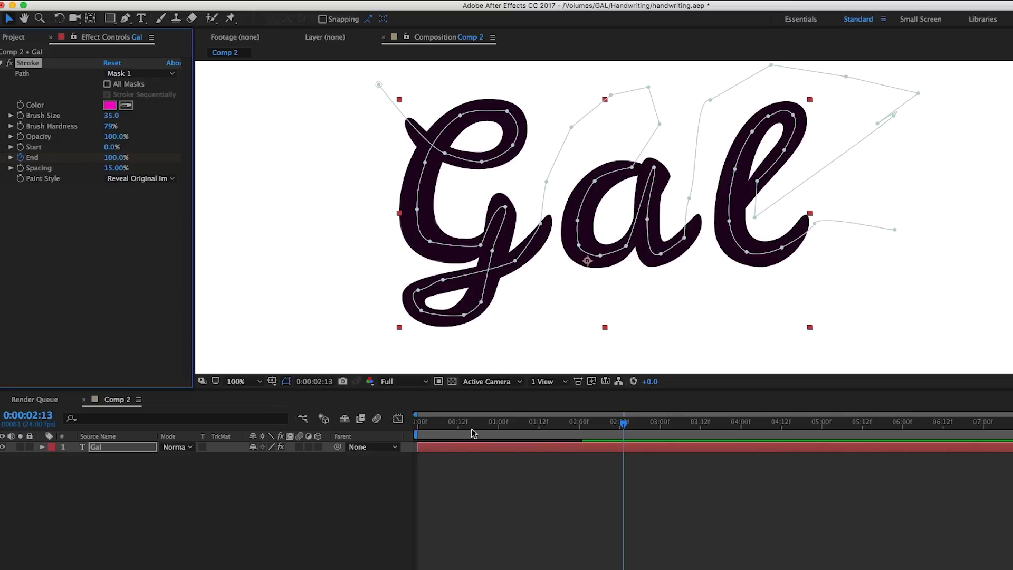
pyautogui.moveTo(473, 433)
pyautogui.mouseDown()
pyautogui.moveTo(422, 431)
pyautogui.moveTo(310, 479)
pyautogui.mouseUp()
pyautogui.click(289, 460)
# - Fit the whole composition in the viewer, play back the handwriting reveal and return to its opening frames
pyautogui.click(257, 382)
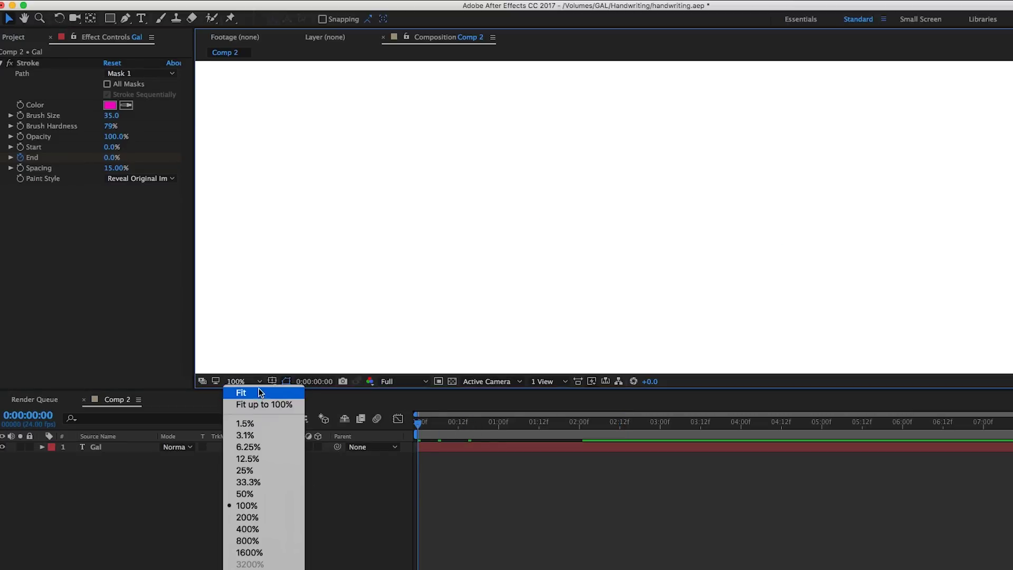
pyautogui.click(258, 391)
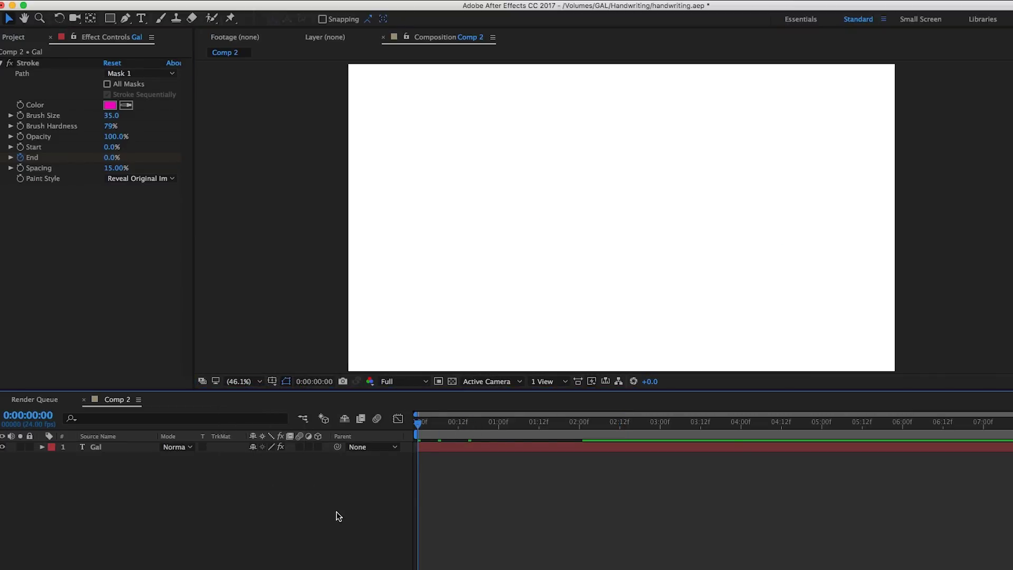
pyautogui.press('space')
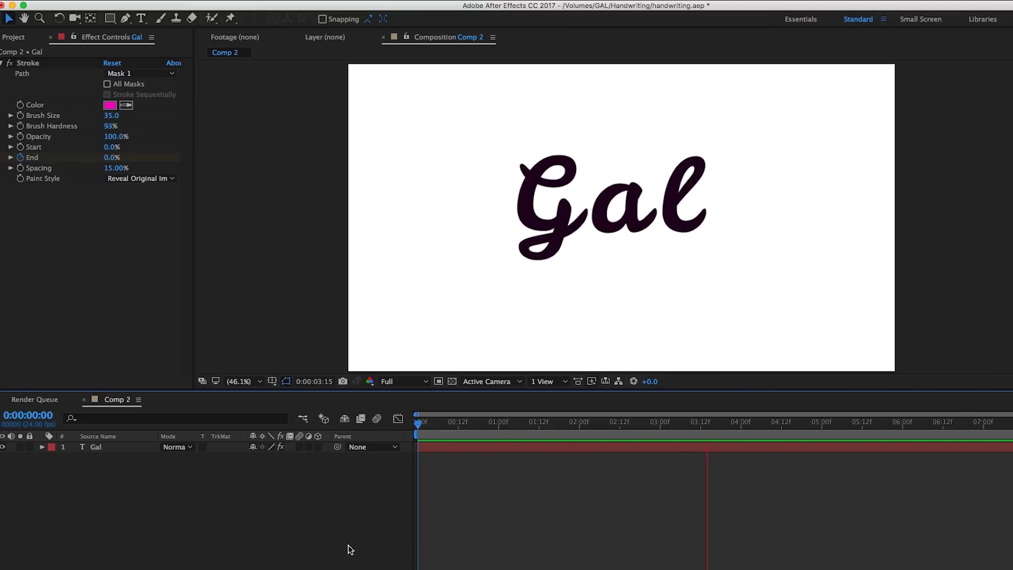
pyautogui.click(416, 423)
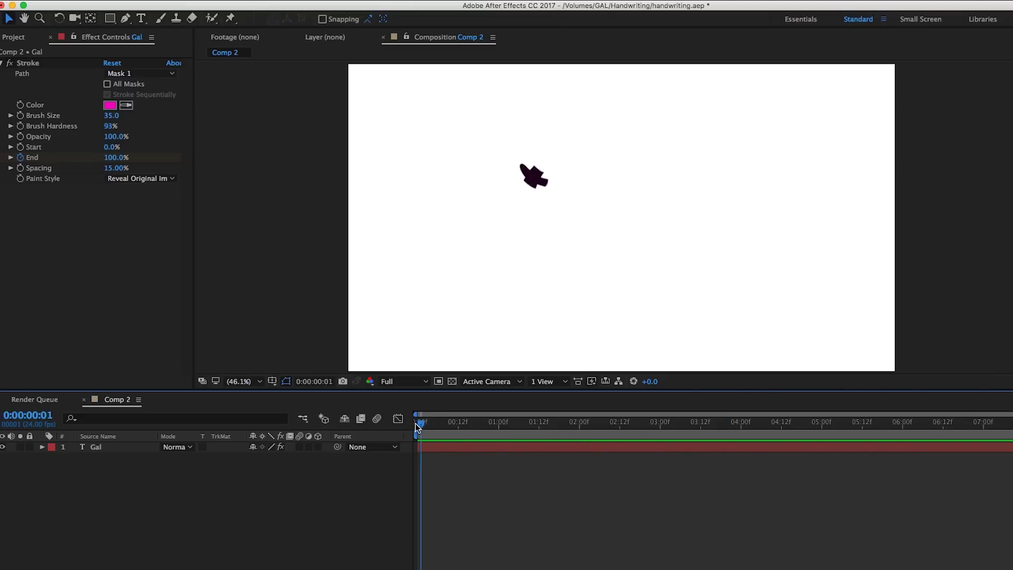